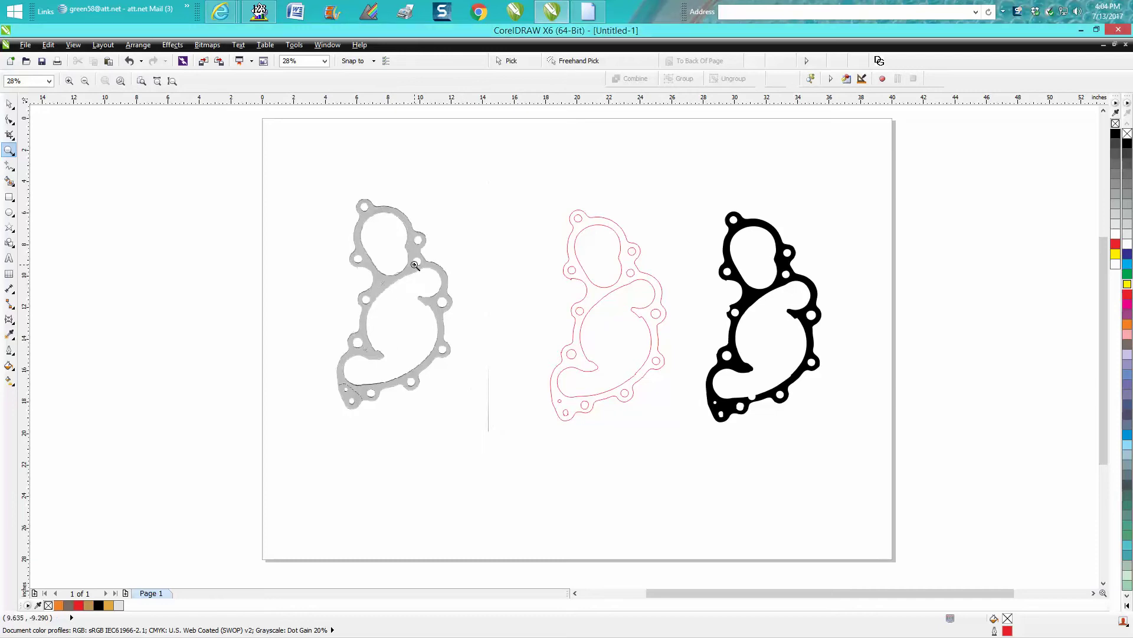
Step: Select the grey gasket bitmap and drag it further left on the page
drag(307, 186, 899, 466)
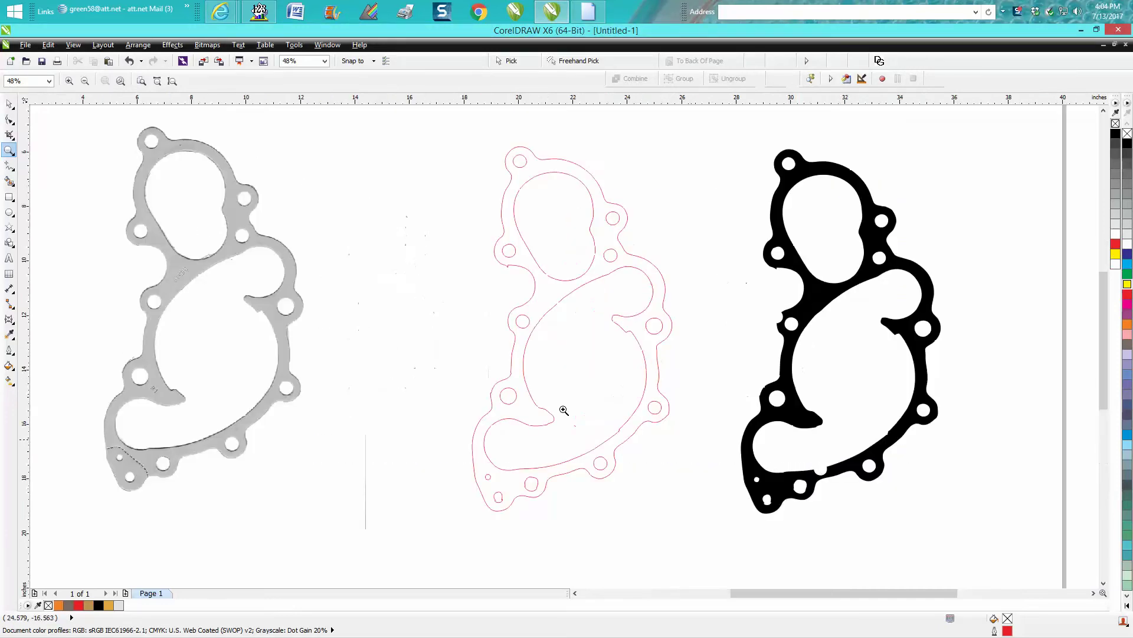
click(9, 104)
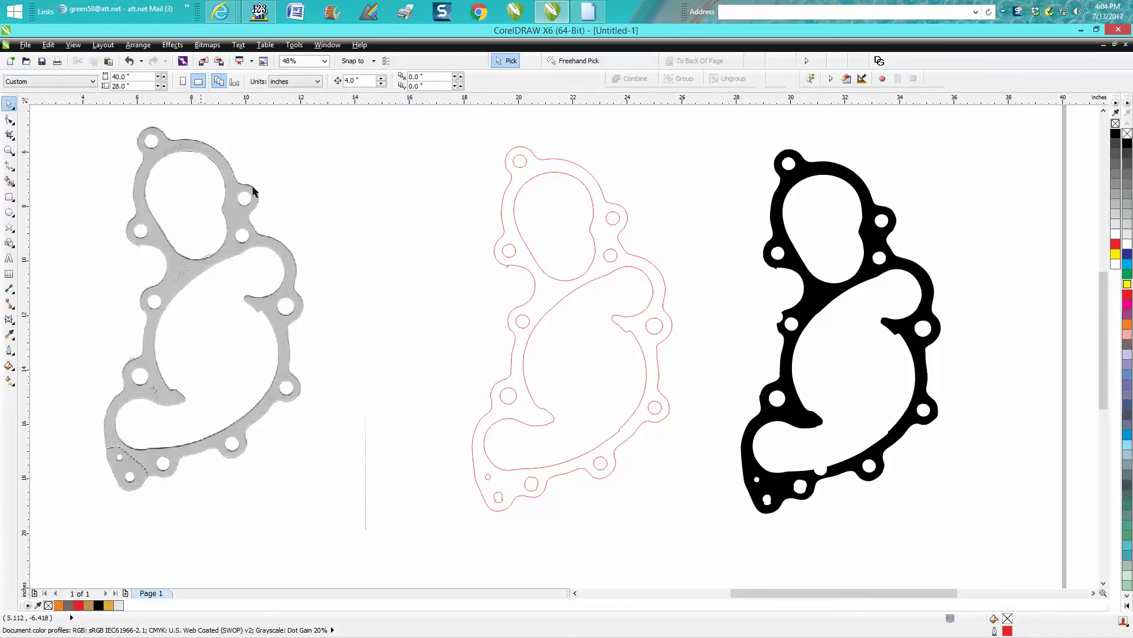
click(257, 237)
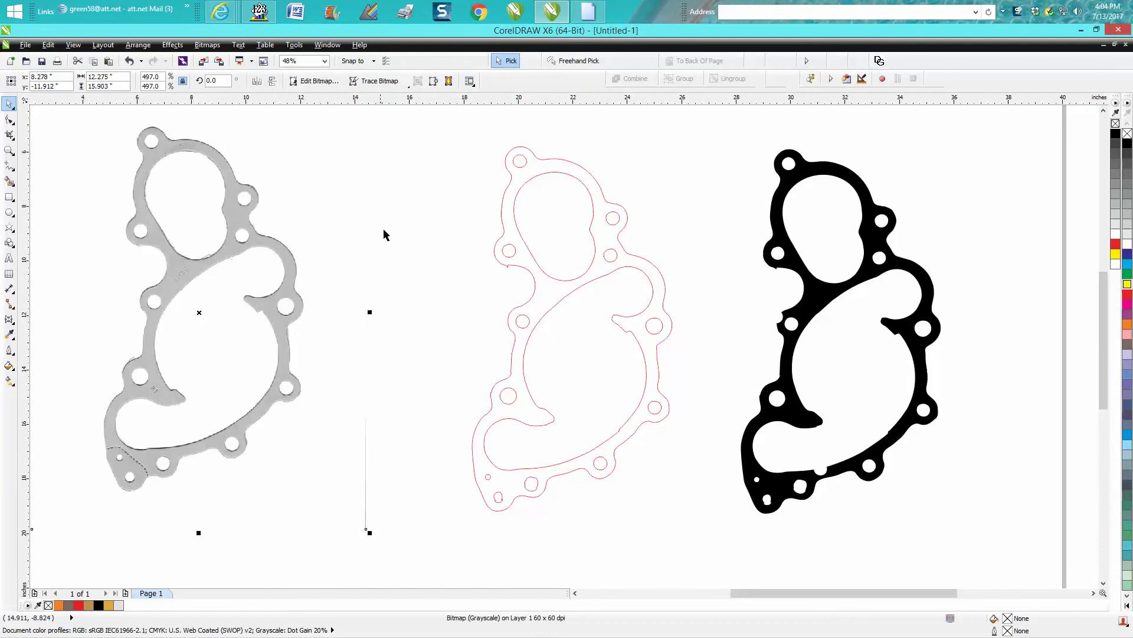
scroll(384, 232, down, 2)
drag(288, 277, 232, 272)
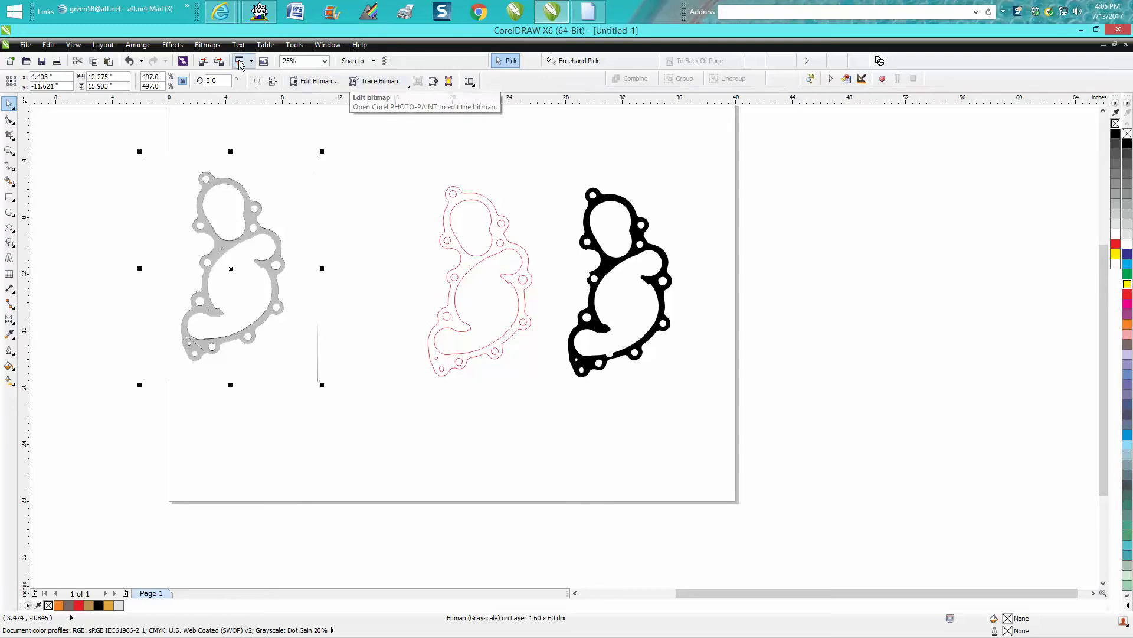
Step: Outline-trace the grey gasket bitmap with the Clipart preset and accept the 23-curve result
click(218, 47)
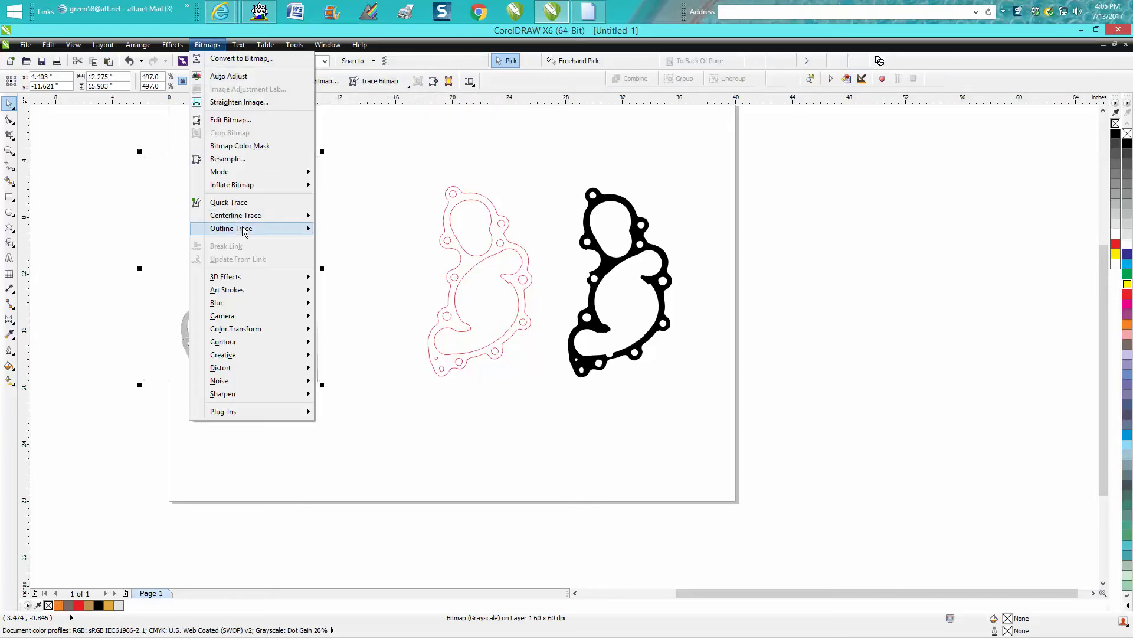
mouse_move(245, 230)
click(350, 269)
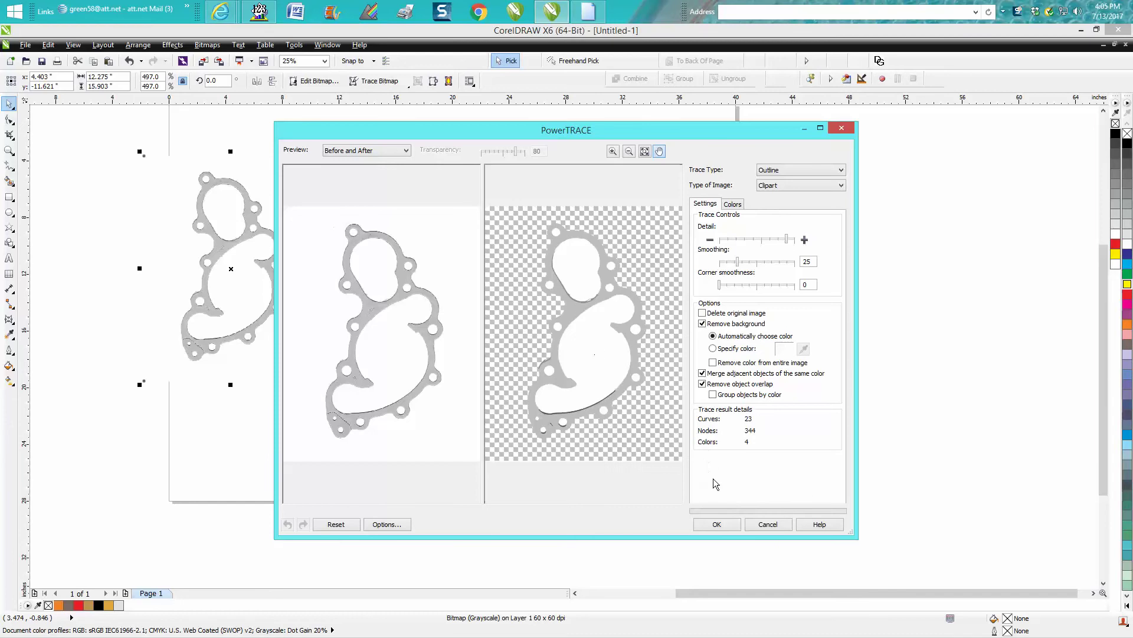
click(716, 523)
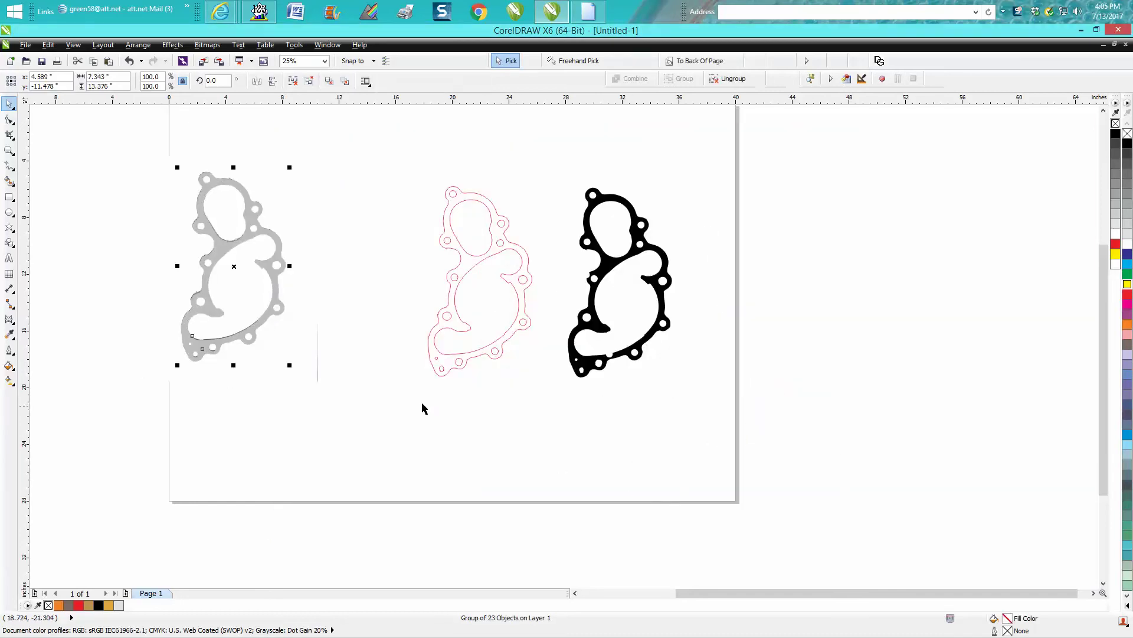
Step: Move the traced gasket group off to the right of the page and zoom in on it
mouse_move(233, 264)
mouse_down()
mouse_move(750, 350)
mouse_move(839, 275)
mouse_up()
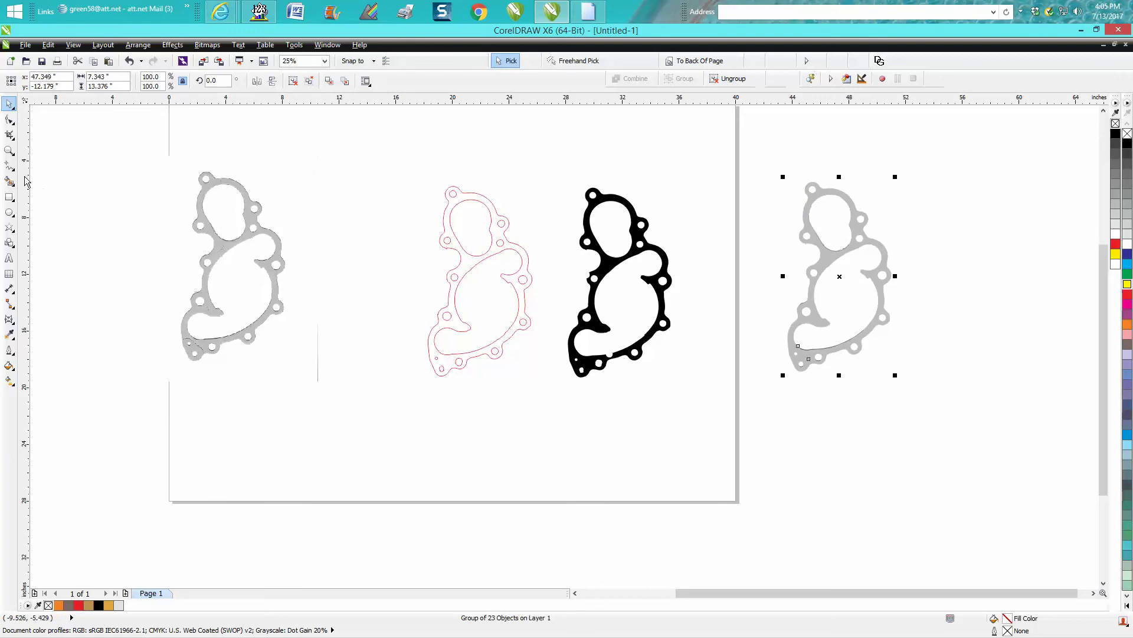
click(9, 151)
drag(766, 182, 947, 390)
Step: Ungroup the traced gasket group and check its separate inner curves
click(9, 104)
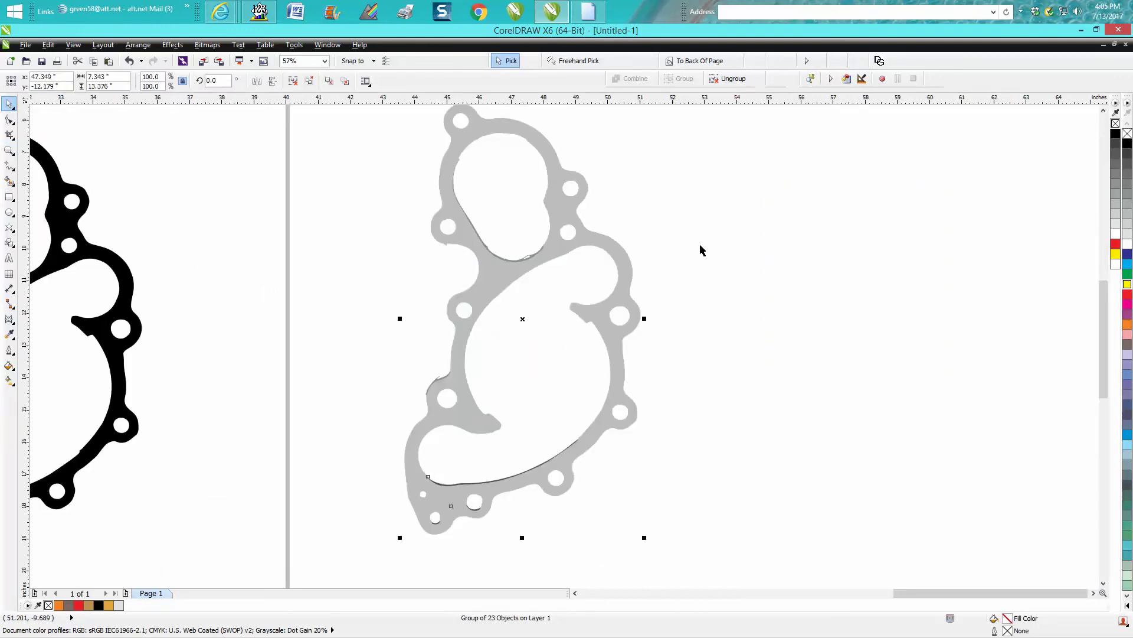
click(535, 200)
click(515, 187)
click(138, 44)
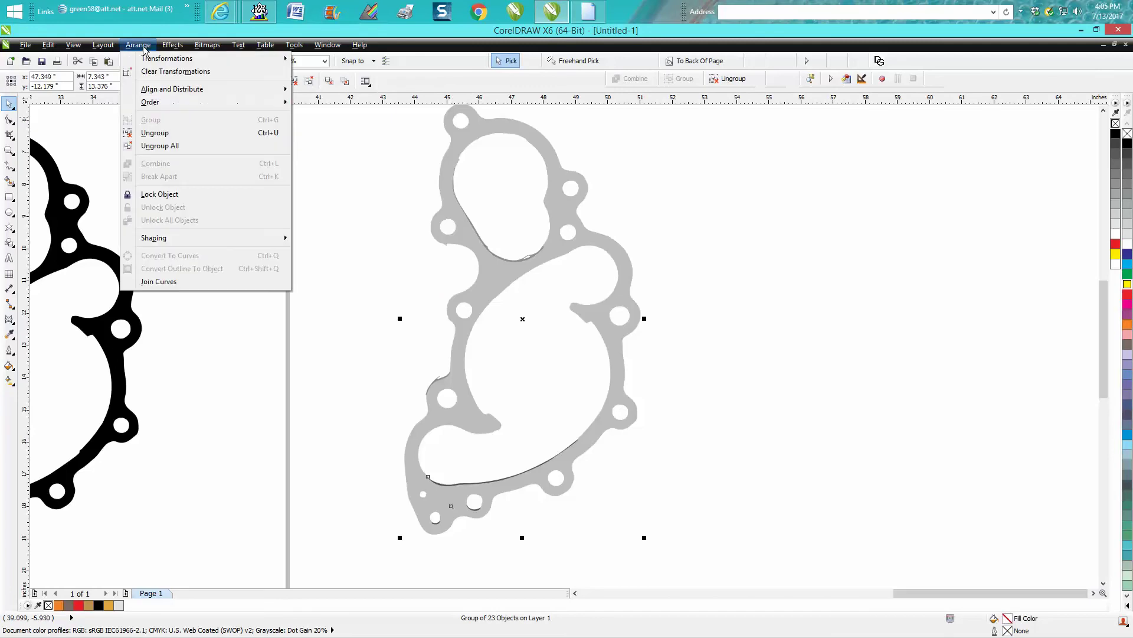
click(155, 132)
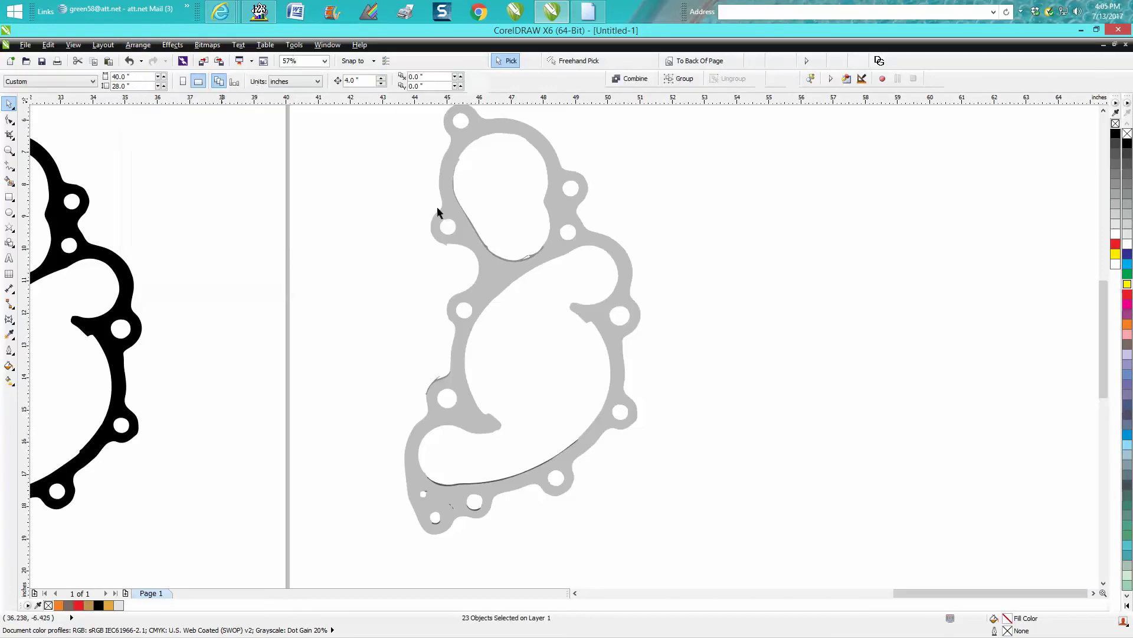
click(504, 212)
click(539, 349)
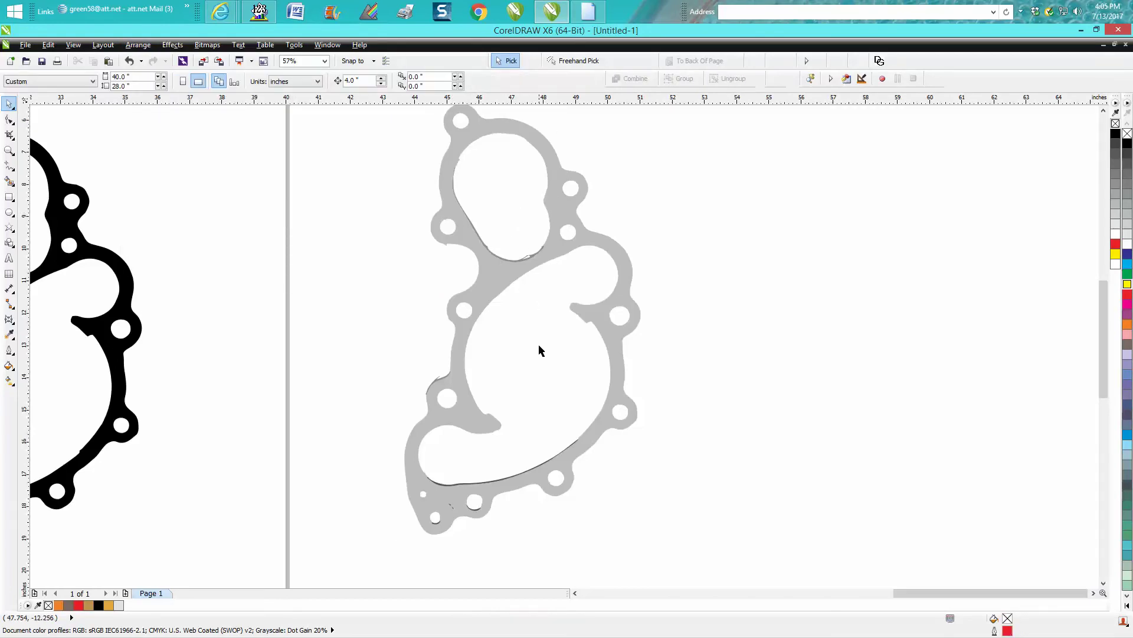
click(539, 342)
click(539, 345)
Step: Delete the stray sketch strokes around the traced gasket, then move the gasket back left
click(557, 210)
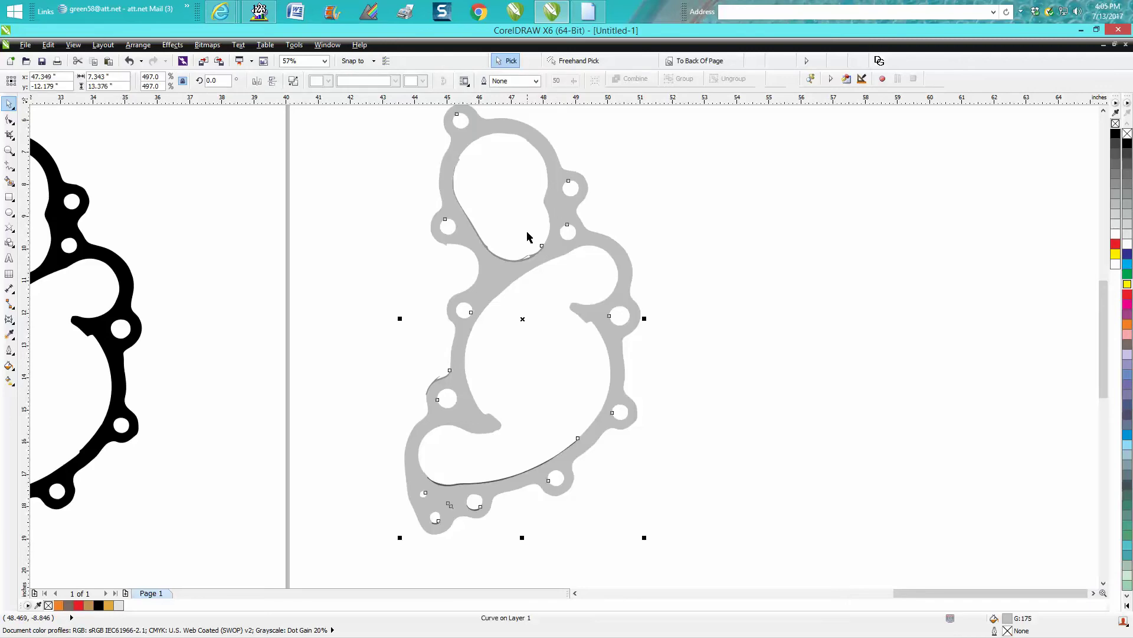
key(Right)
key(Right)
key(Right)
scroll(543, 264, down, 3)
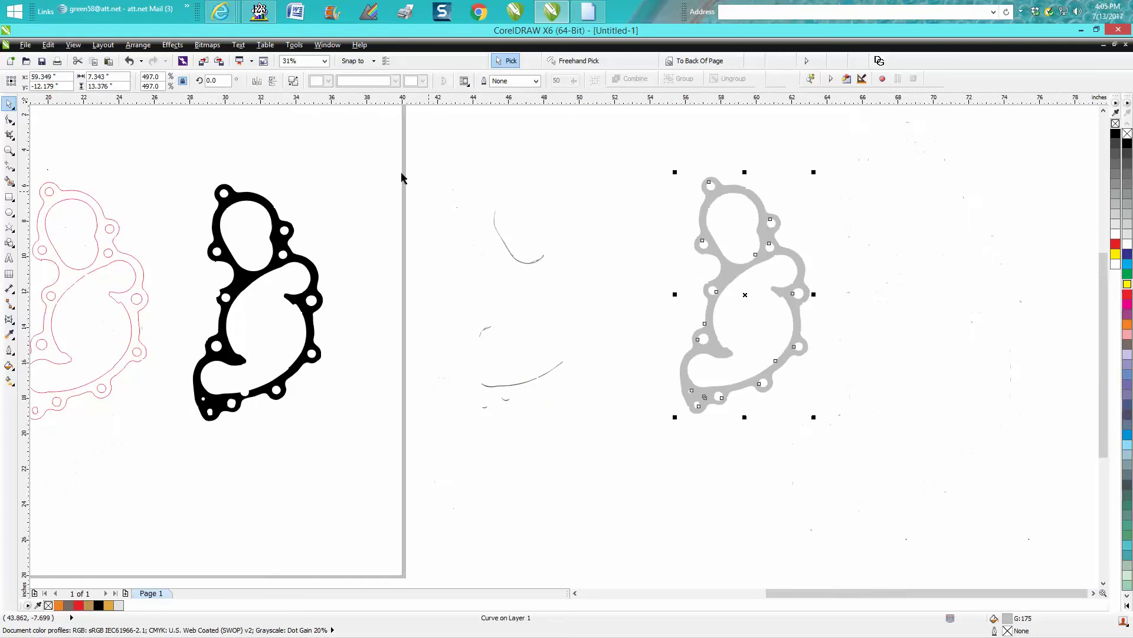
mouse_move(423, 177)
mouse_down()
mouse_move(514, 347)
mouse_move(606, 444)
mouse_up()
key(Delete)
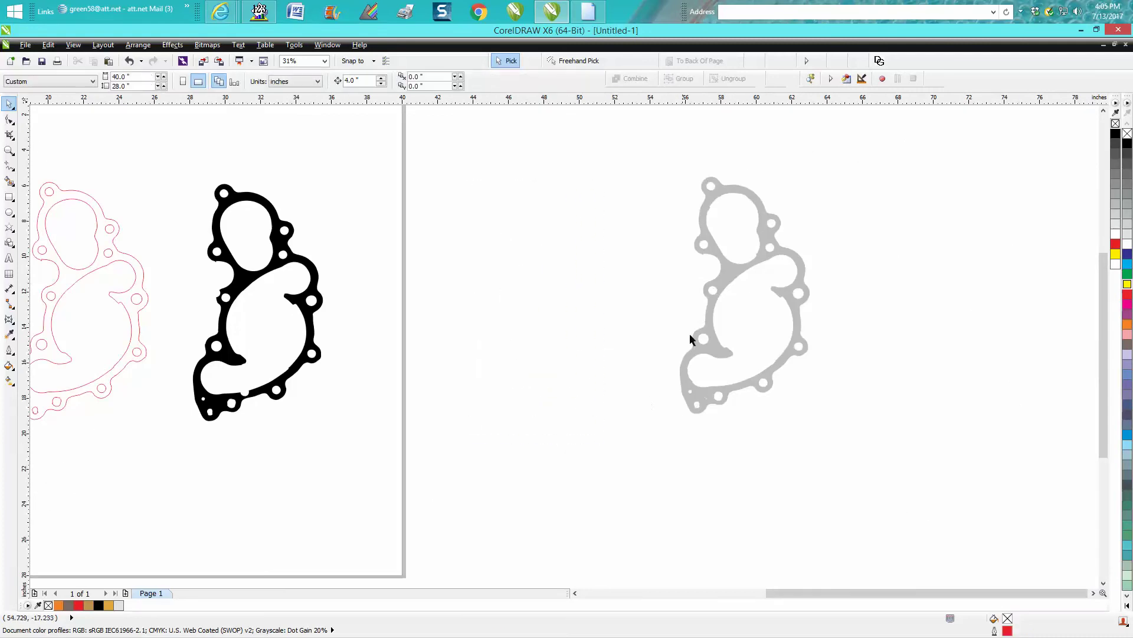
drag(722, 283, 617, 298)
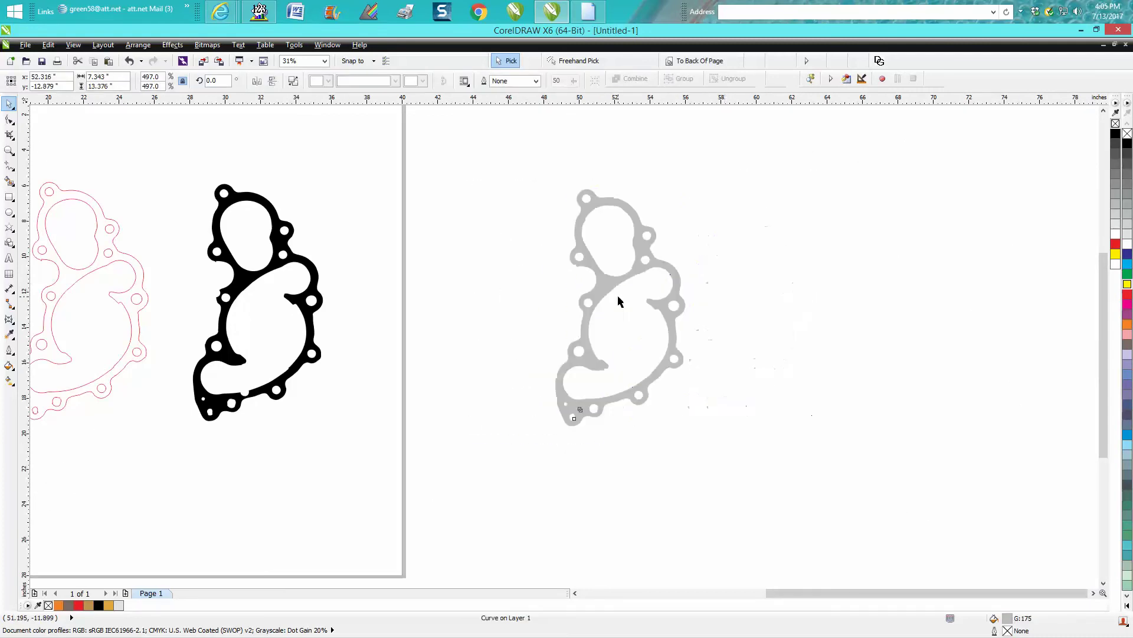
Step: Remove the gasket curve's fill and give it a red hairline outline
click(1115, 124)
right_click(1116, 246)
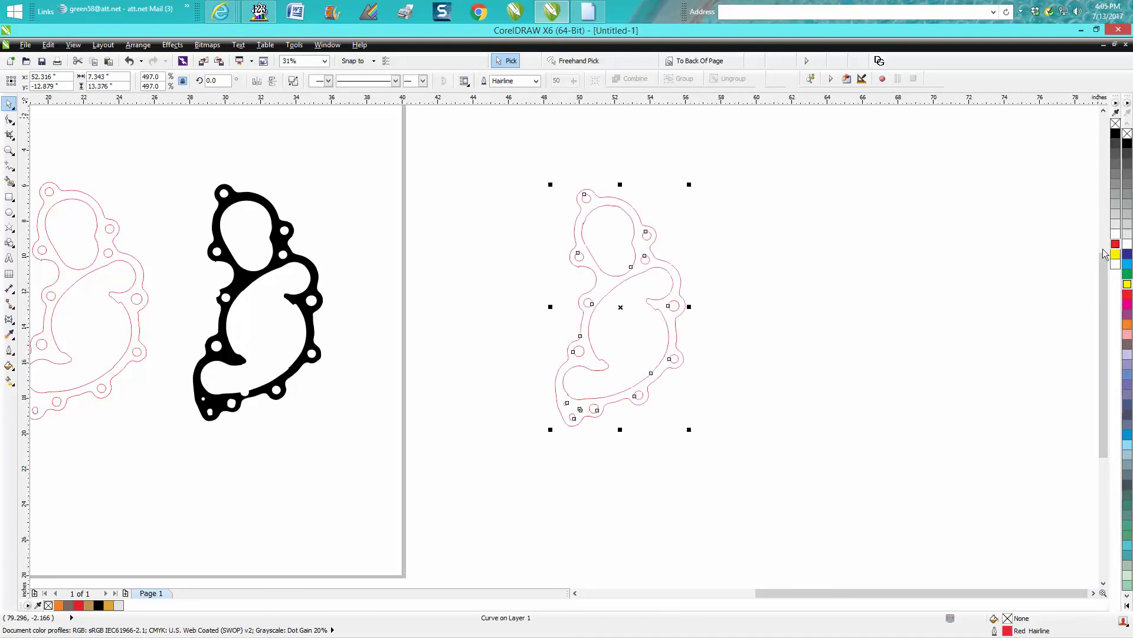
click(916, 359)
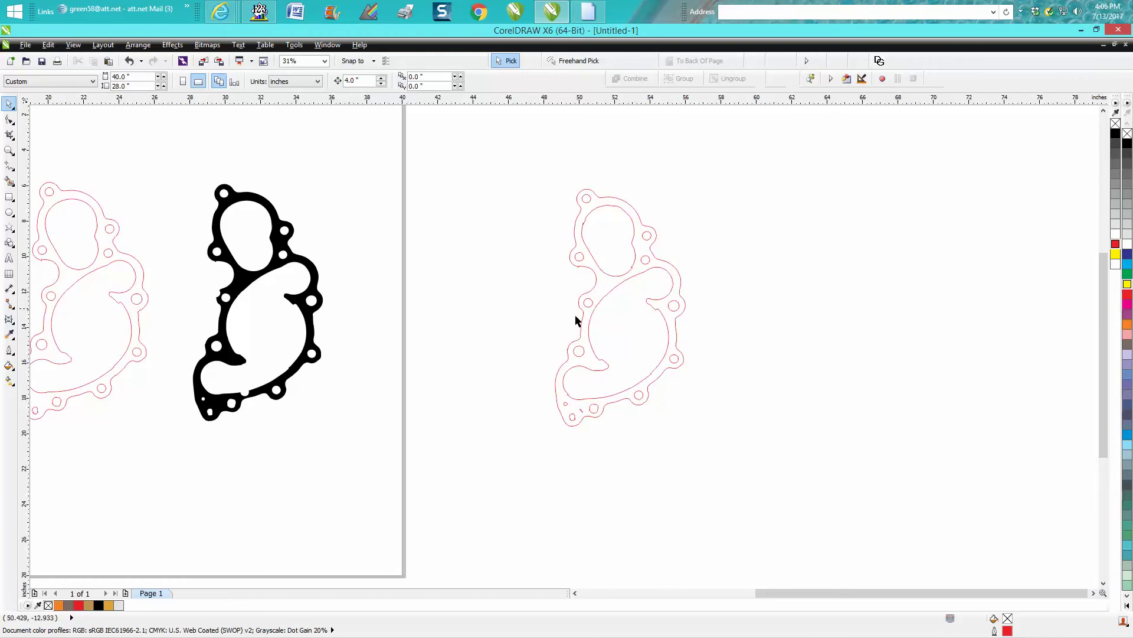
click(9, 150)
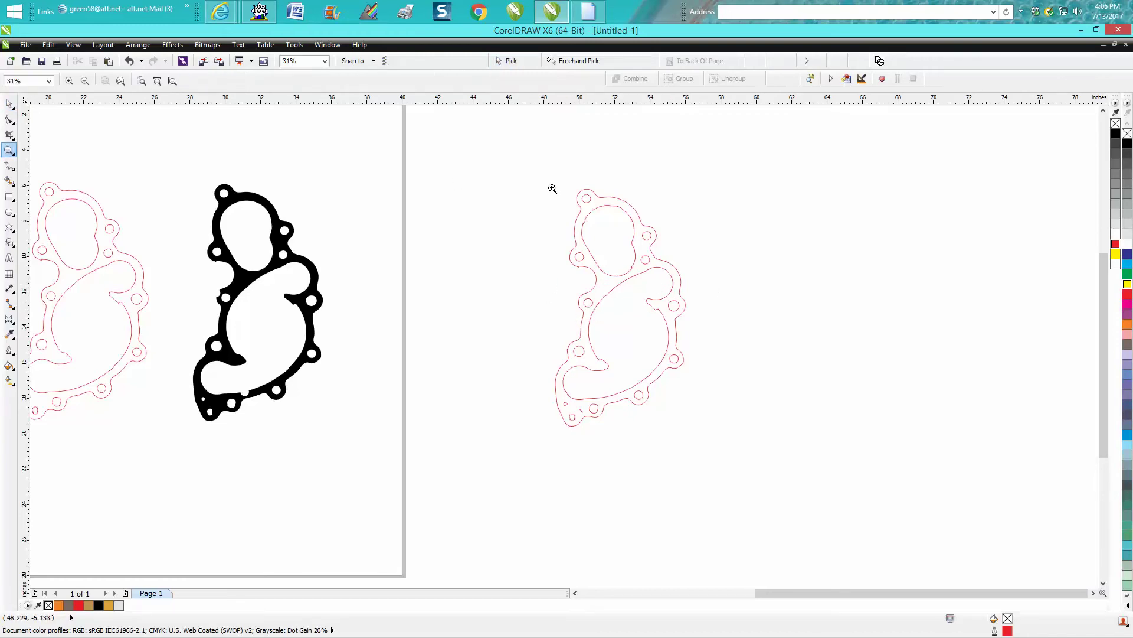
Step: Delete surplus node clusters along the top and inner curve of the red outline
drag(553, 185, 745, 326)
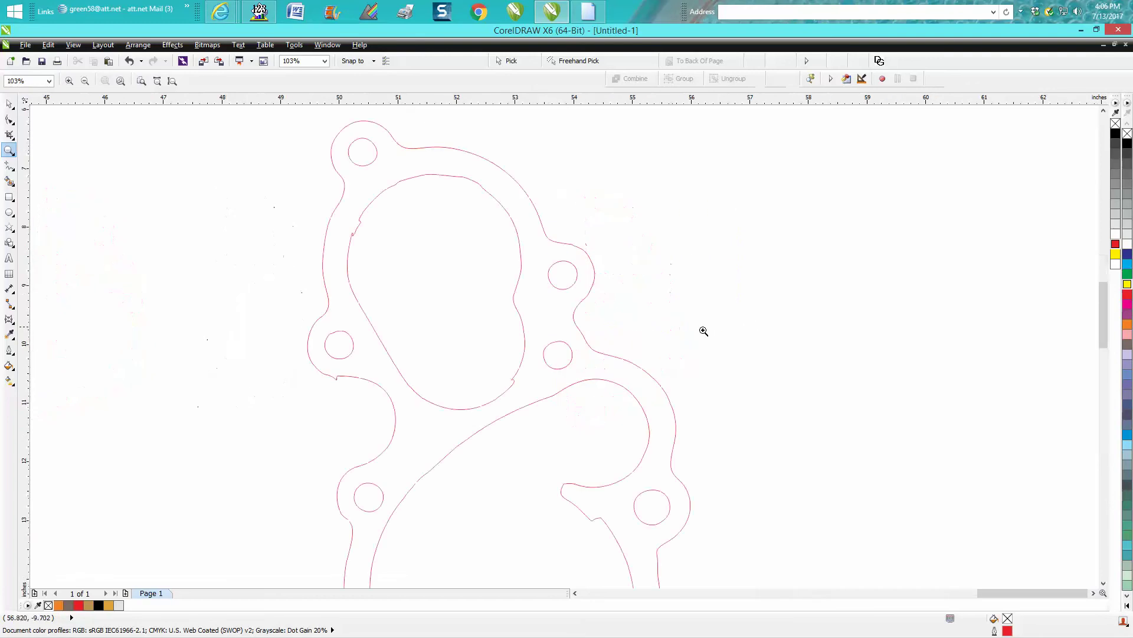
click(9, 119)
click(361, 228)
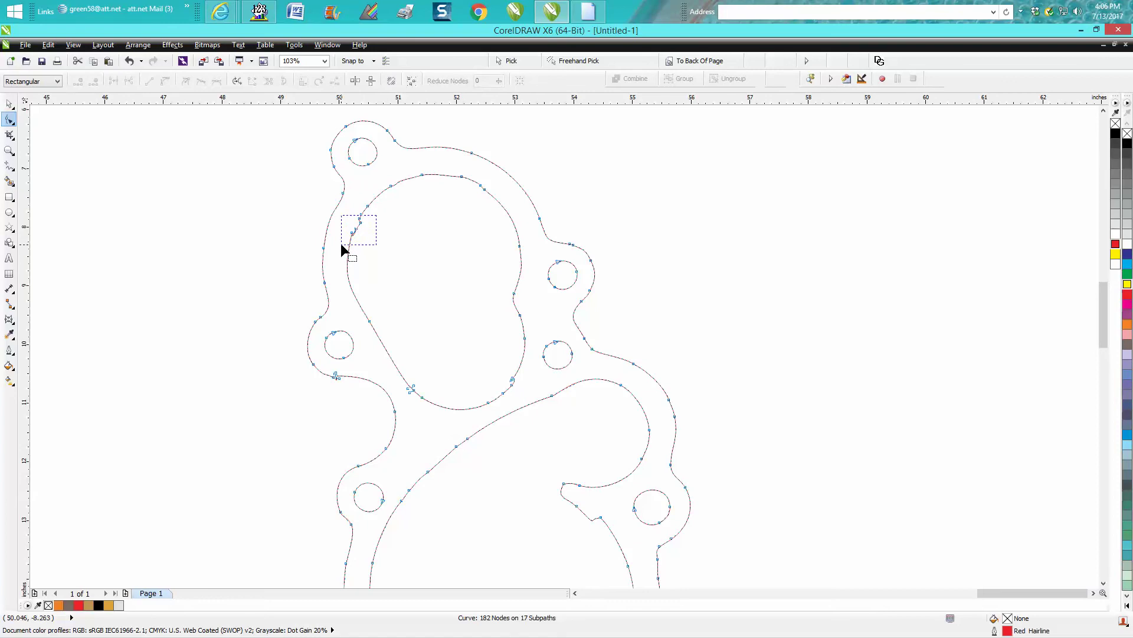
drag(341, 244, 342, 242)
key(Delete)
key(Delete)
drag(406, 398, 407, 399)
key(Delete)
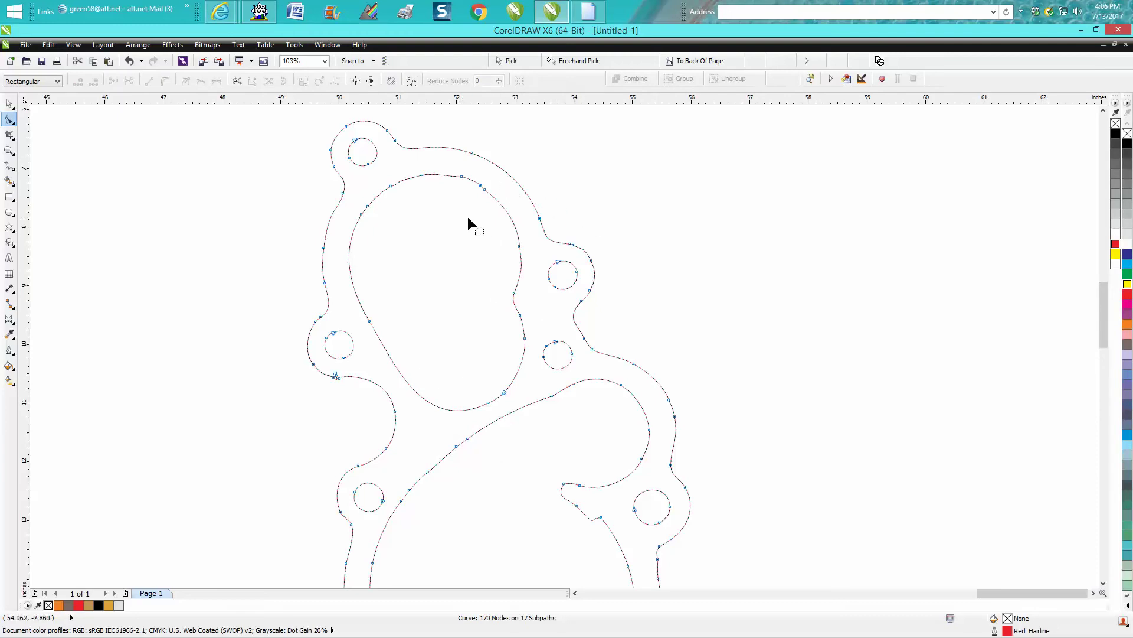
scroll(478, 356, down, 3)
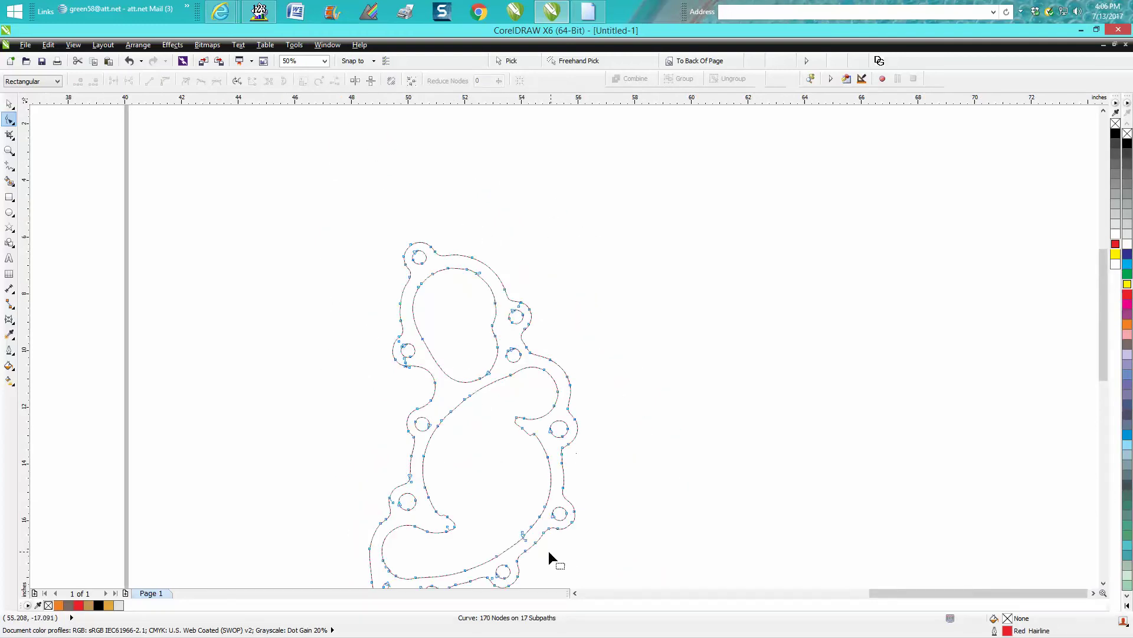
Step: Delete the nodes at small bumps on the gasket's lower-left, near a bolt hole
click(9, 150)
drag(396, 482, 511, 555)
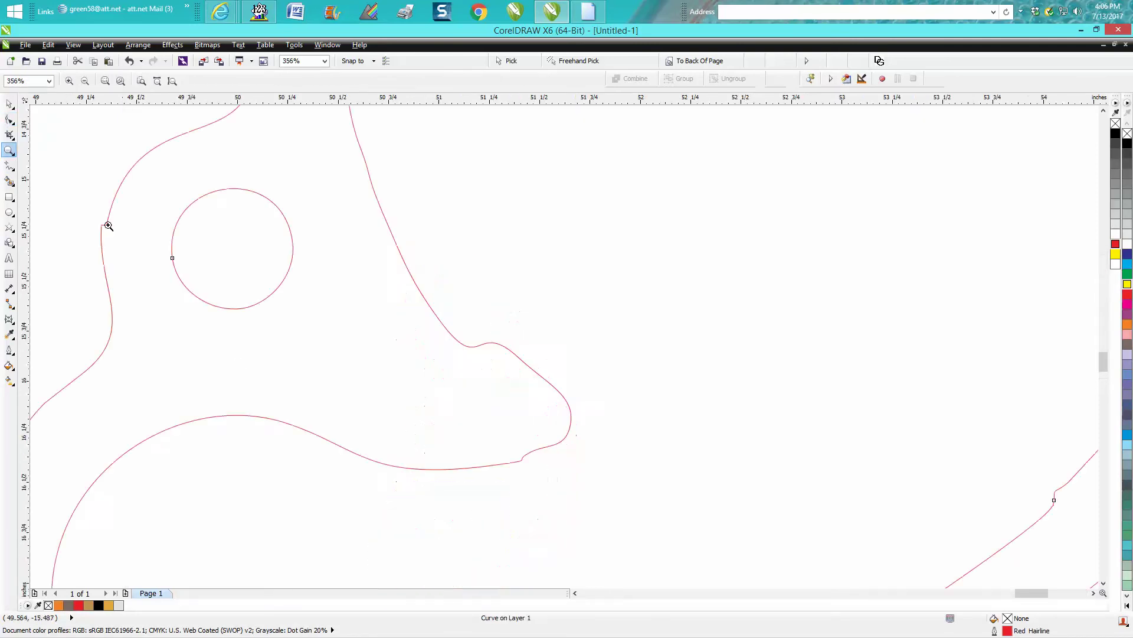
click(10, 119)
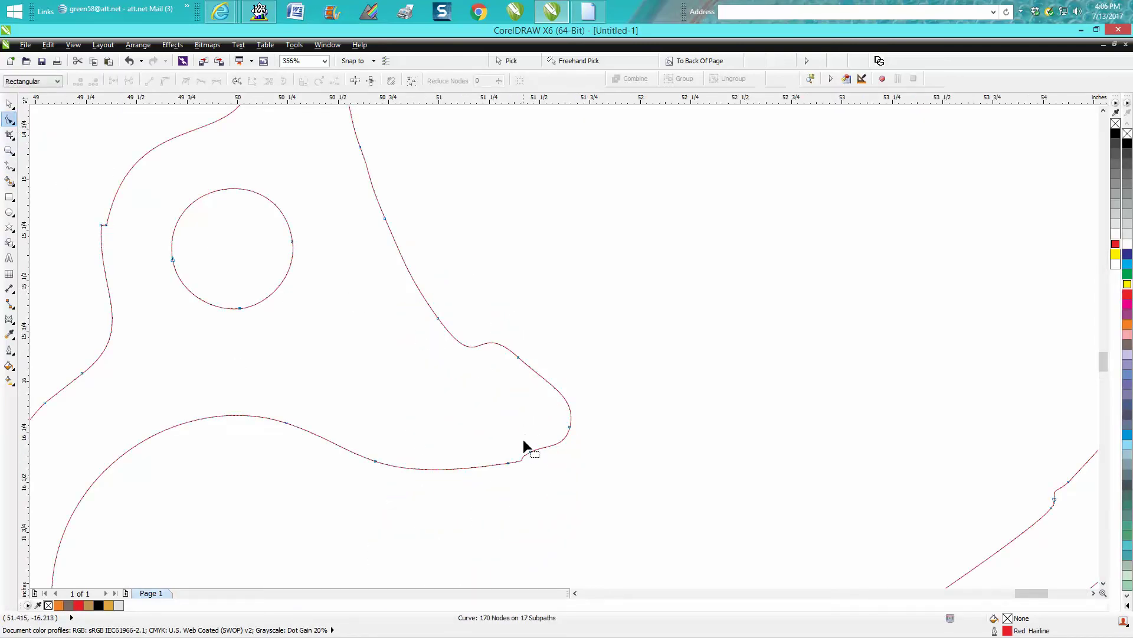
click(530, 452)
key(Delete)
scroll(608, 483, down, 2)
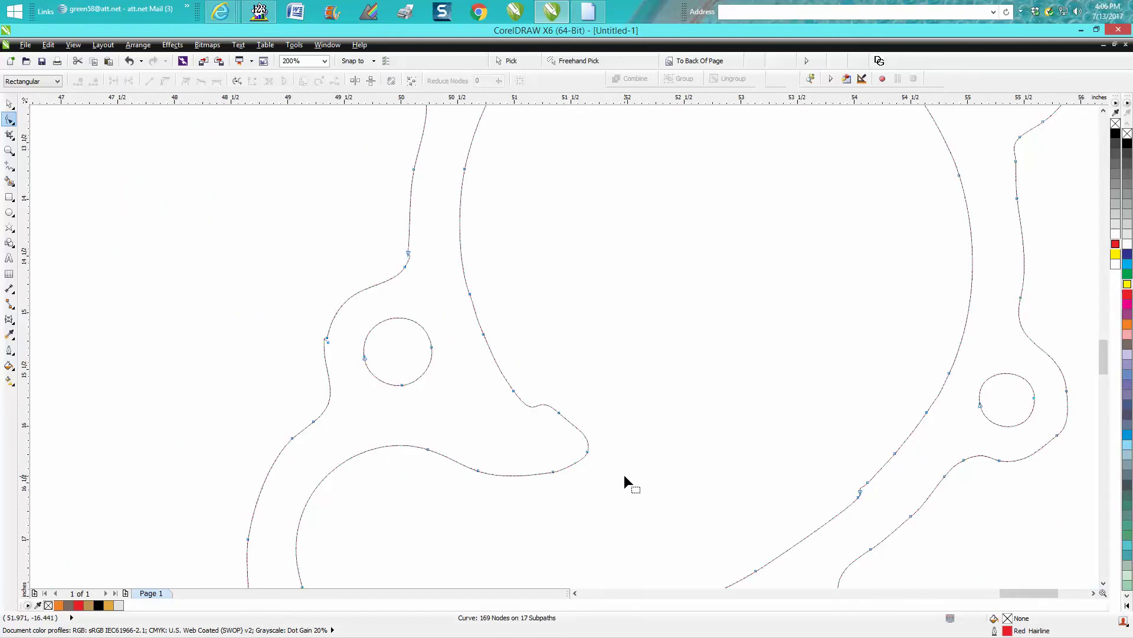
drag(317, 348, 332, 351)
key(Delete)
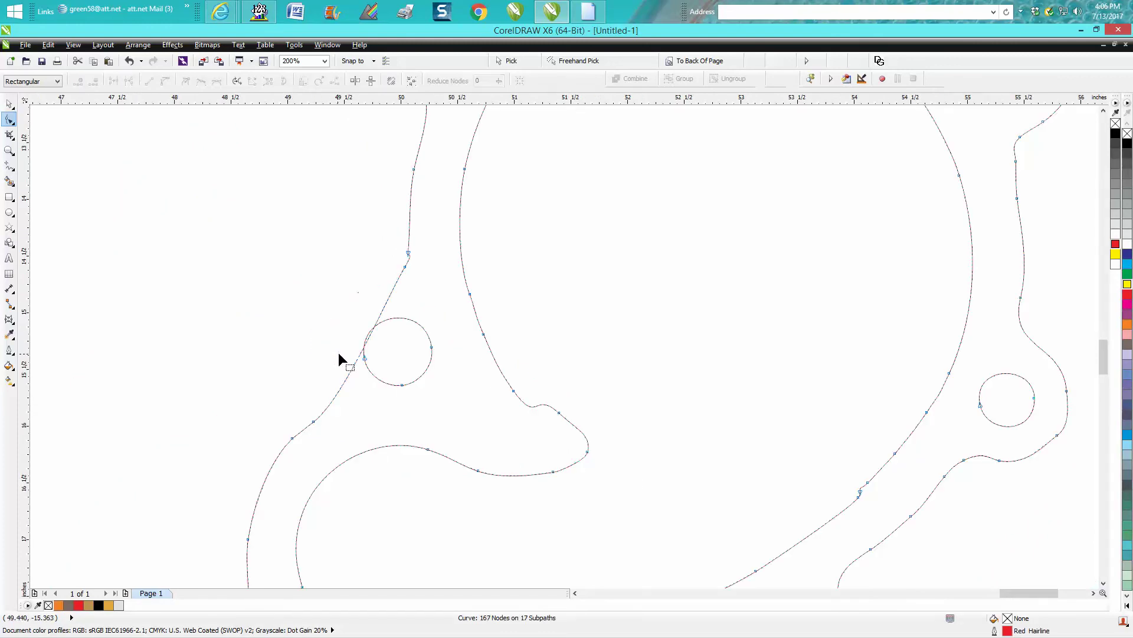
Step: Undo the two-node deletion, remove one bump node, and smooth the curve with its handle
click(129, 61)
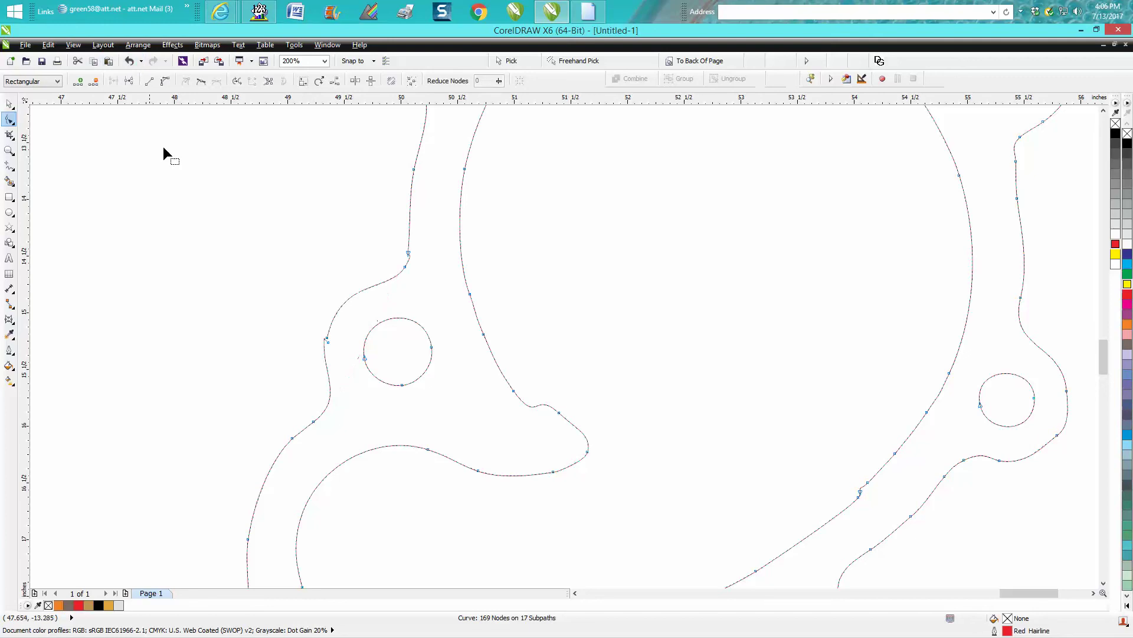
click(328, 342)
key(Delete)
click(328, 337)
mouse_move(311, 339)
mouse_down()
mouse_move(322, 360)
mouse_move(320, 337)
mouse_up()
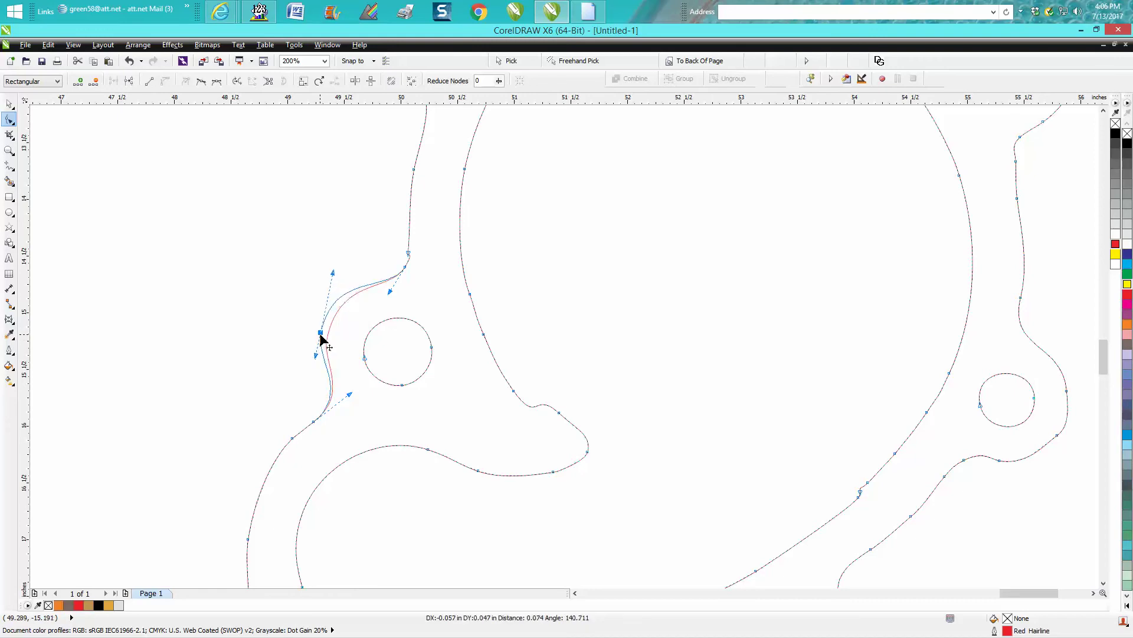
scroll(502, 278, down, 2)
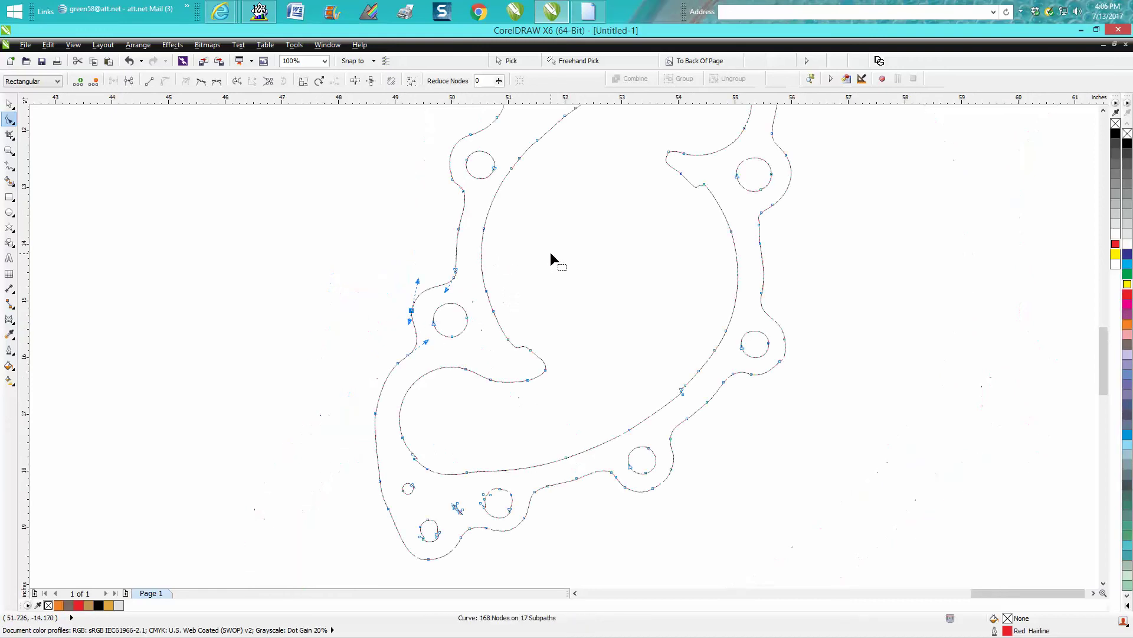
Step: Delete the two stray slivers and the unwanted stray nodes from the traced gasket curve
click(9, 151)
drag(436, 485, 502, 551)
click(14, 123)
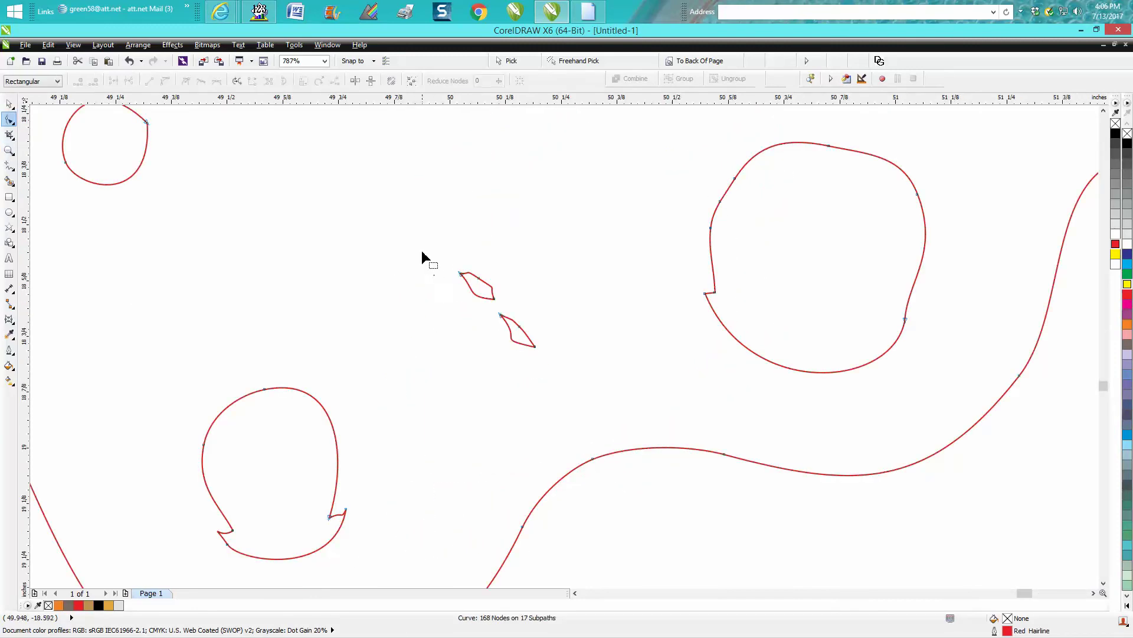
drag(428, 258, 562, 376)
key(Delete)
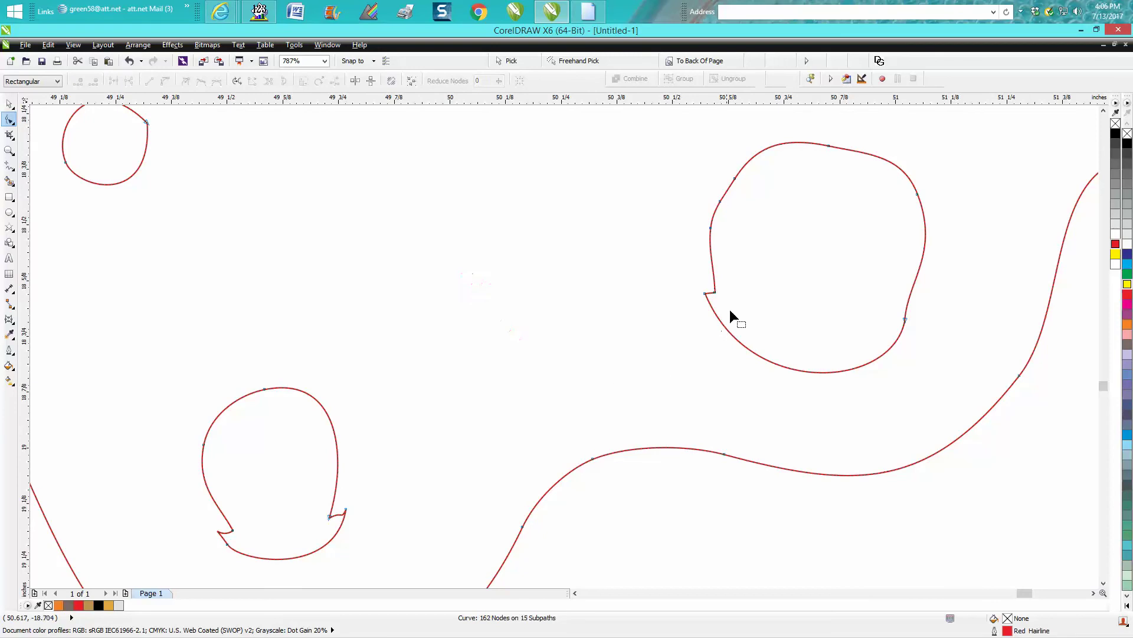
scroll(711, 306, down, 2)
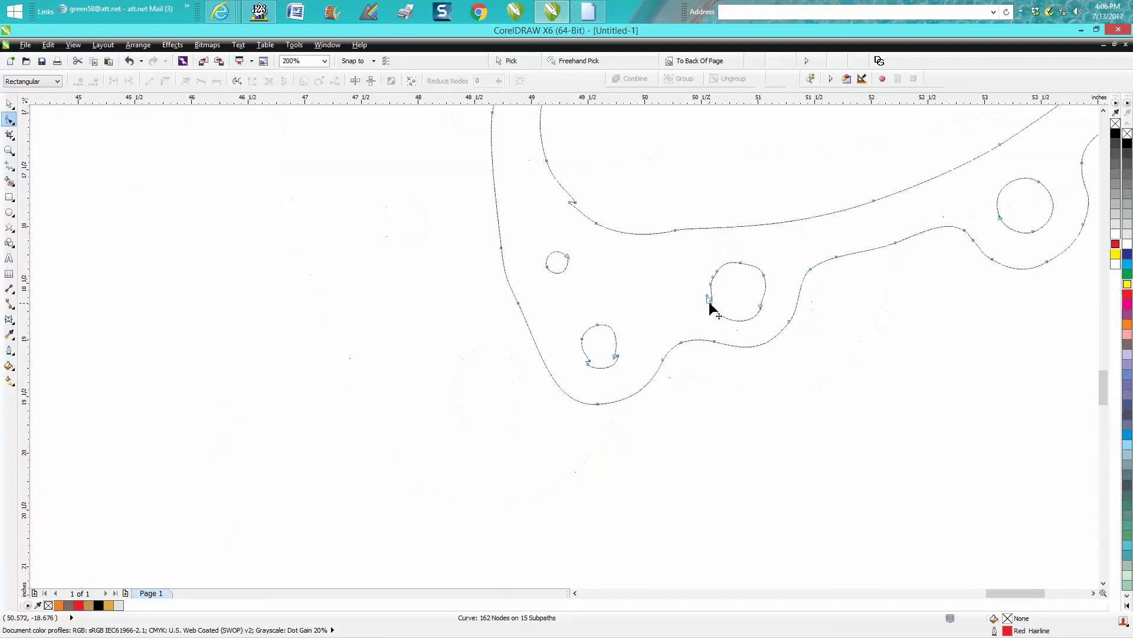
click(571, 203)
key(Delete)
click(569, 203)
key(Delete)
Step: Break the gasket curve apart into separate outline and bolt-hole curves
click(7, 104)
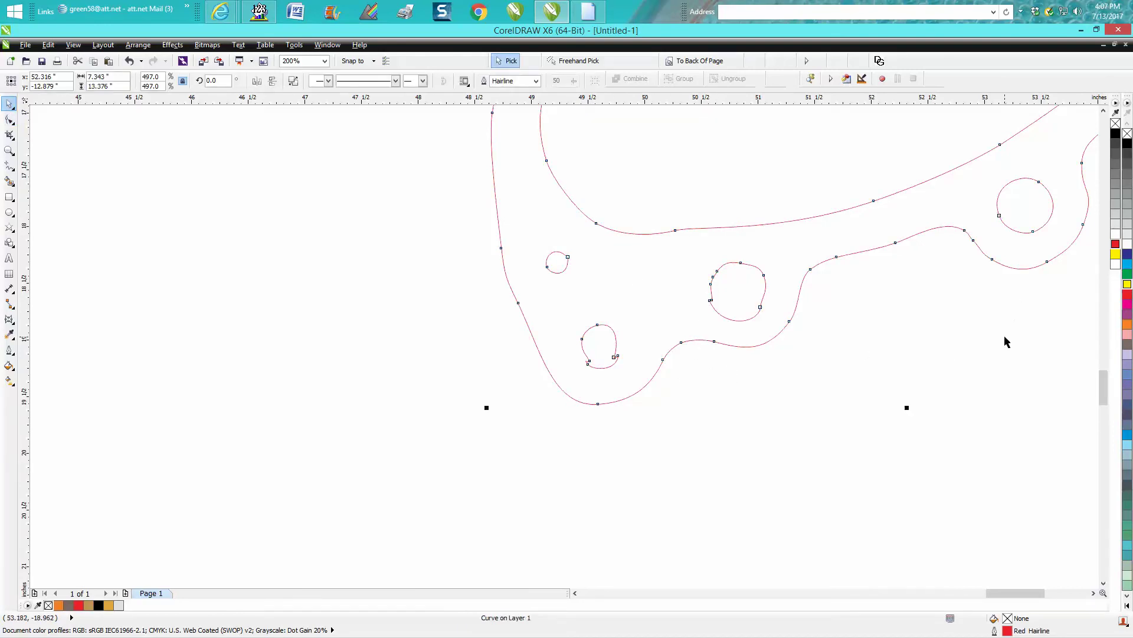
click(1023, 257)
click(1025, 232)
click(139, 45)
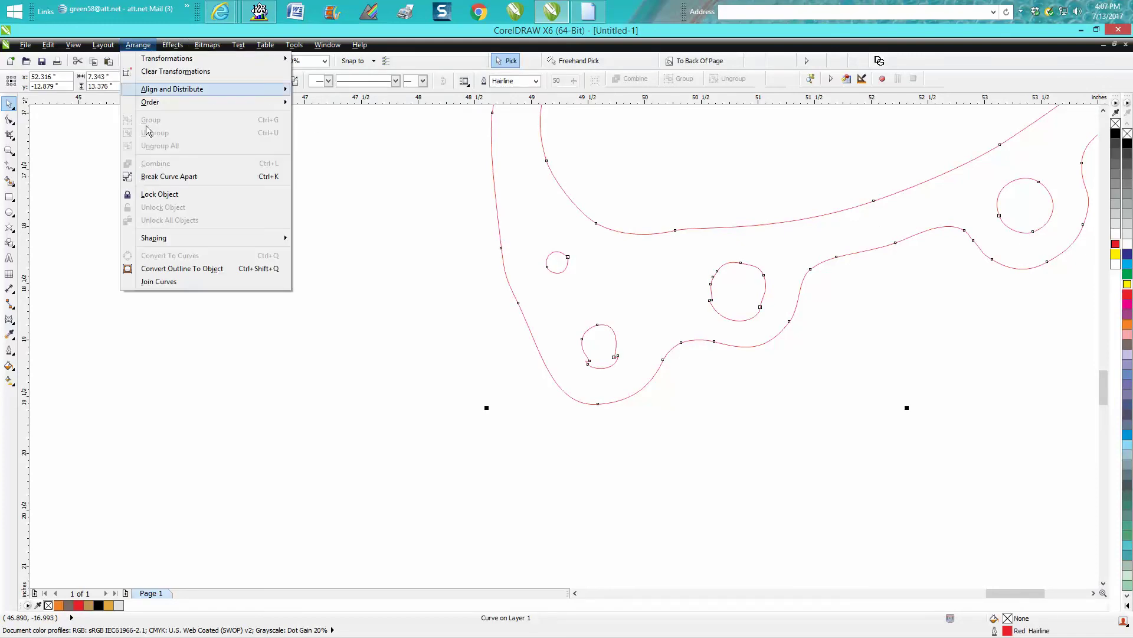
click(179, 176)
click(162, 175)
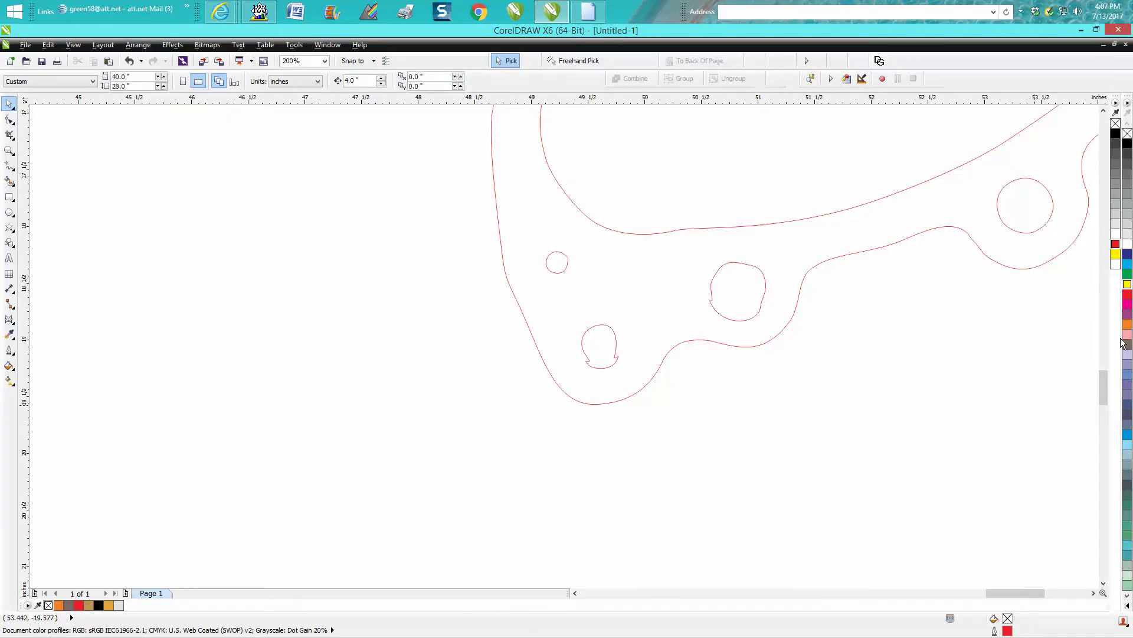
click(1034, 230)
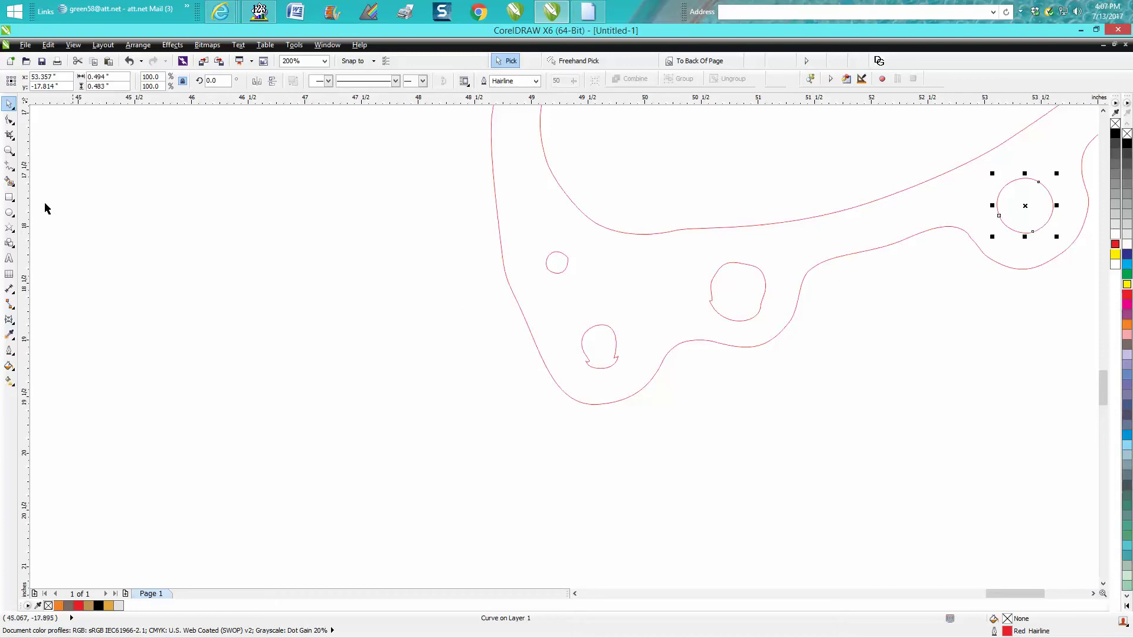
Step: Draw a 0.427-inch red hairline circle left of the gasket
click(10, 212)
Step: Draw a circle left of the gasket and set its width to 0.5 inch
drag(288, 242, 231, 298)
triple_click(114, 77)
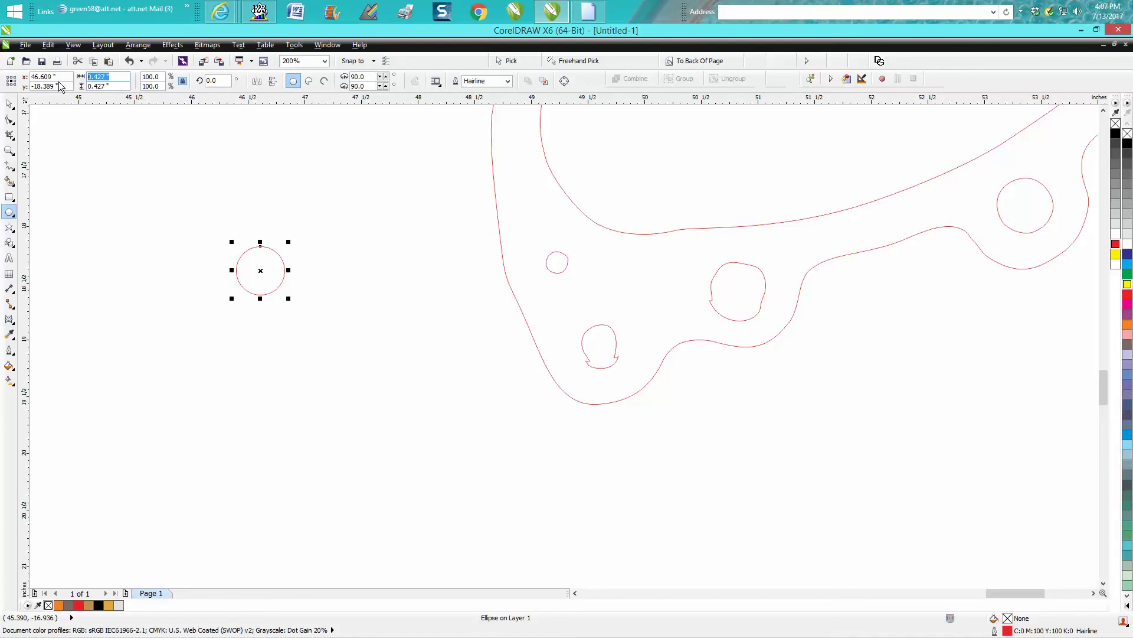
text(.5)
key(Return)
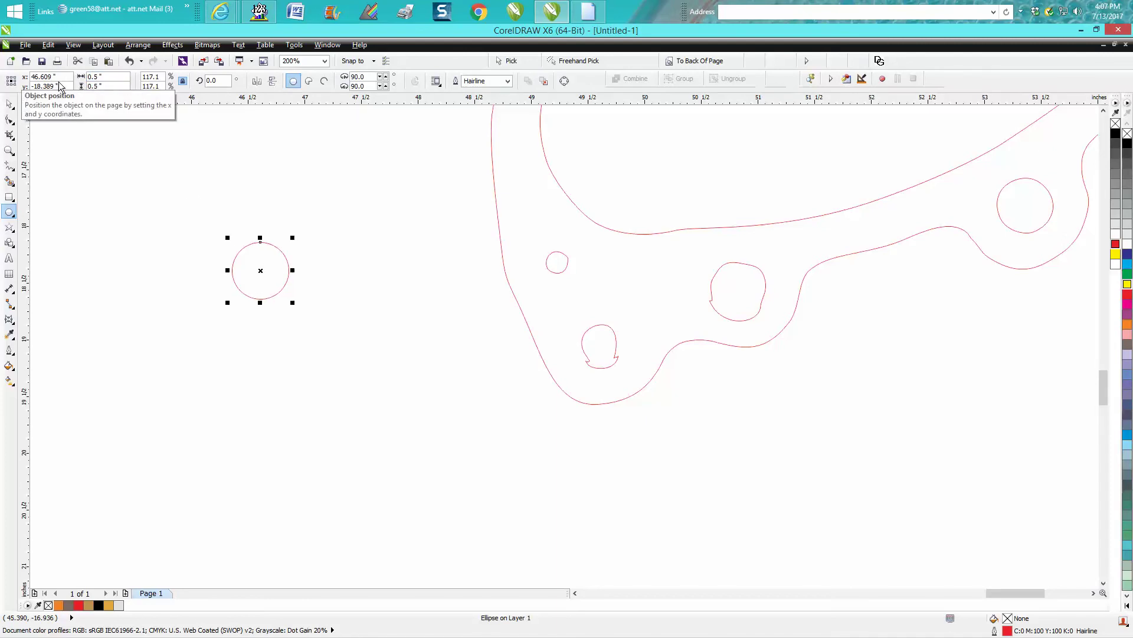
Step: Move the 0.5-inch circle over the lumpy traced bolt hole
drag(264, 271, 741, 399)
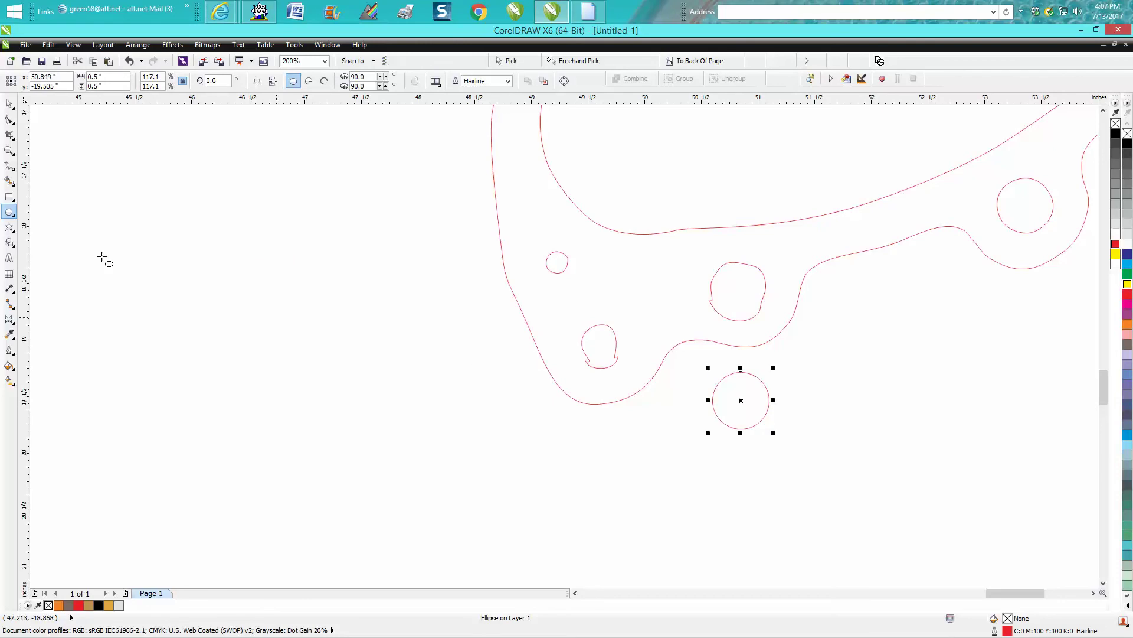
click(9, 150)
drag(667, 252, 882, 492)
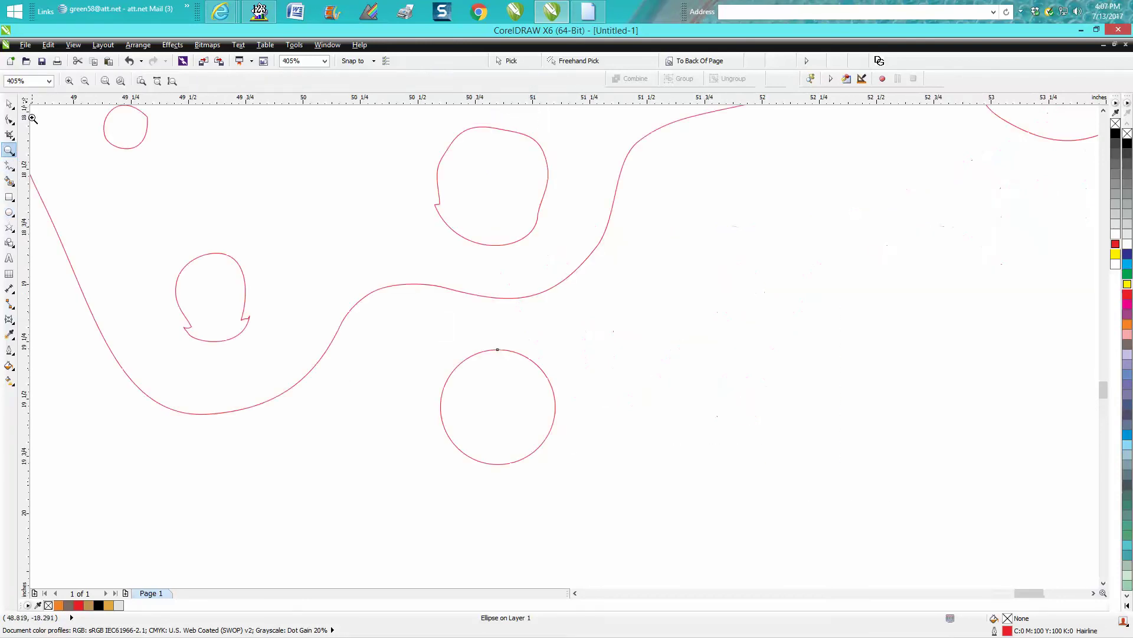
click(9, 104)
drag(498, 406, 491, 186)
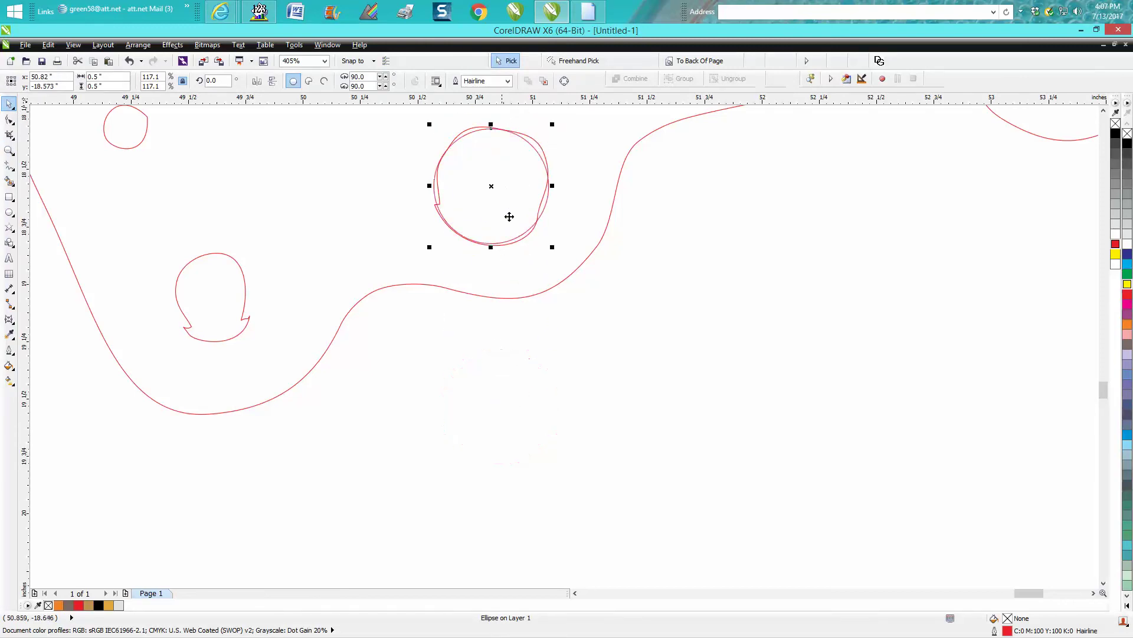
Step: Set a 2-inch nudge, move the circle down, and delete the lumpy traced hole
click(670, 260)
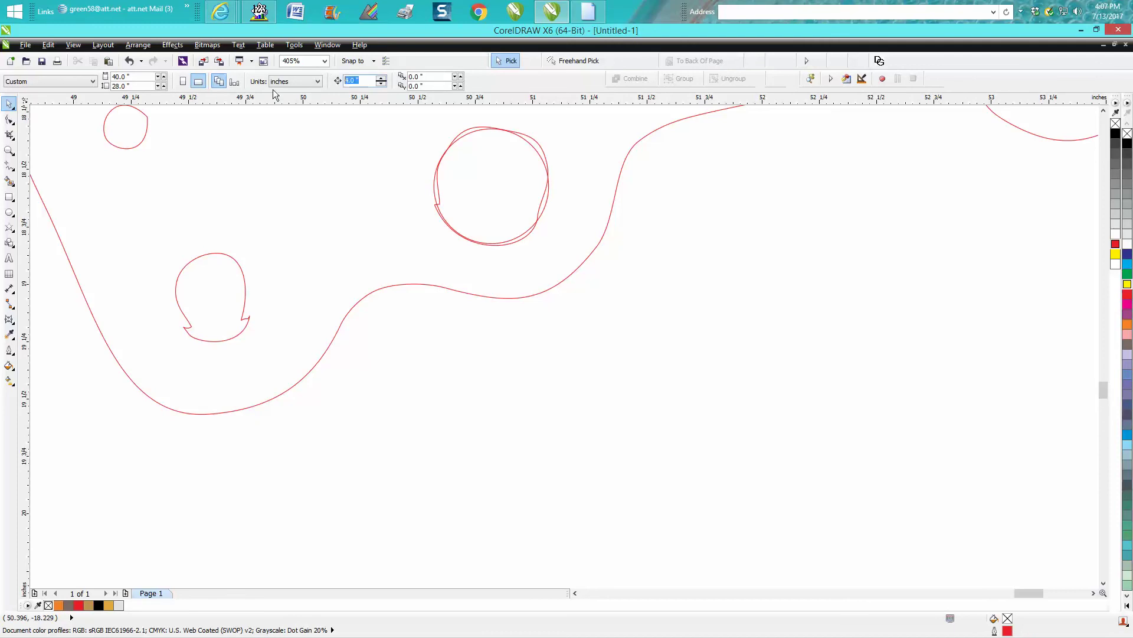
text(2)
click(528, 145)
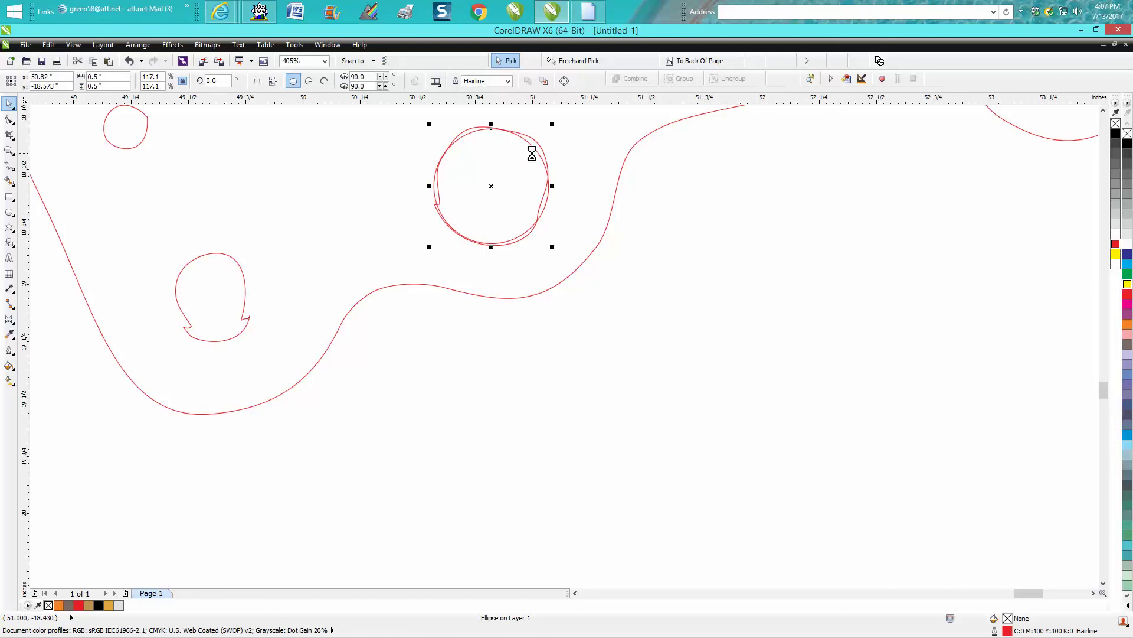
key(Down)
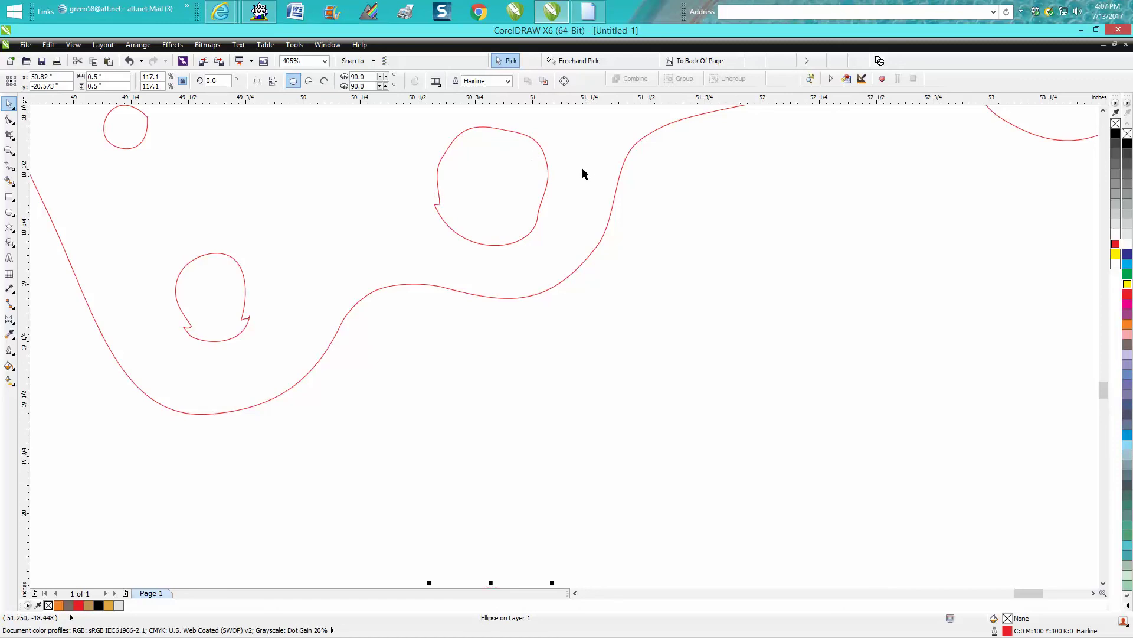
key(Tab)
click(548, 167)
key(Delete)
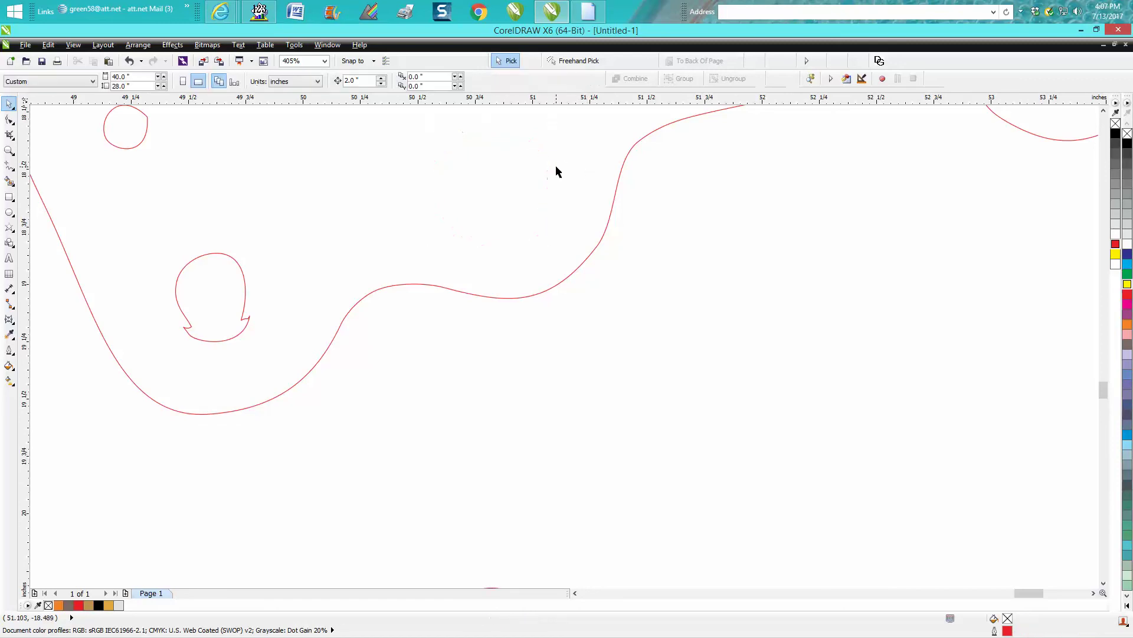
Step: Nudge the circle 2 inches back up into the deleted hole's place
scroll(536, 537, down, 2)
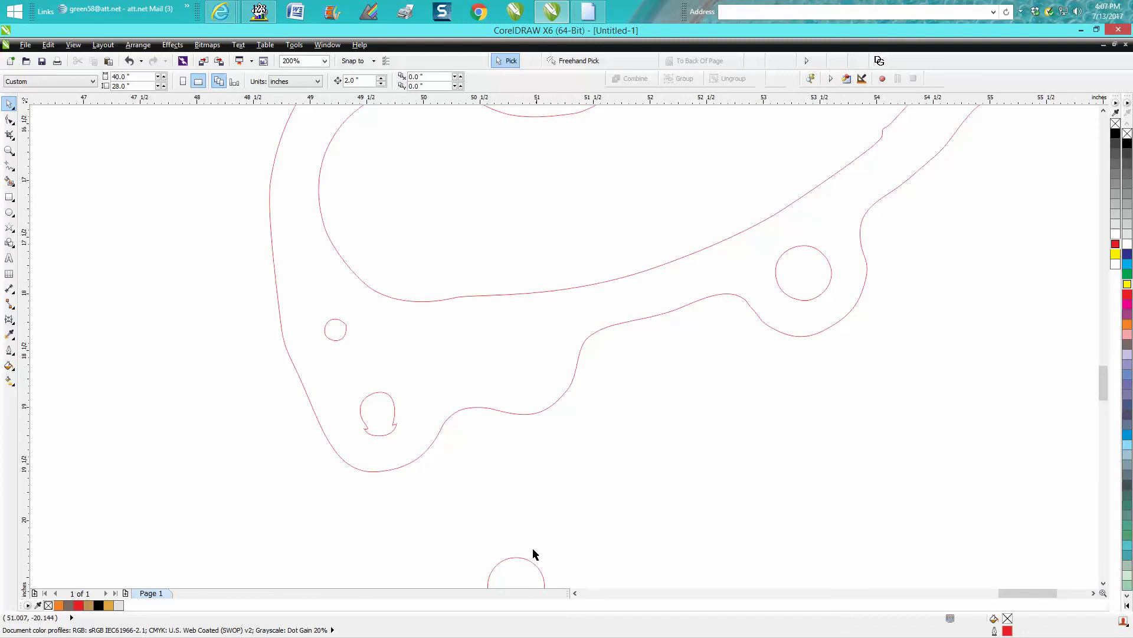
click(531, 561)
key(Up)
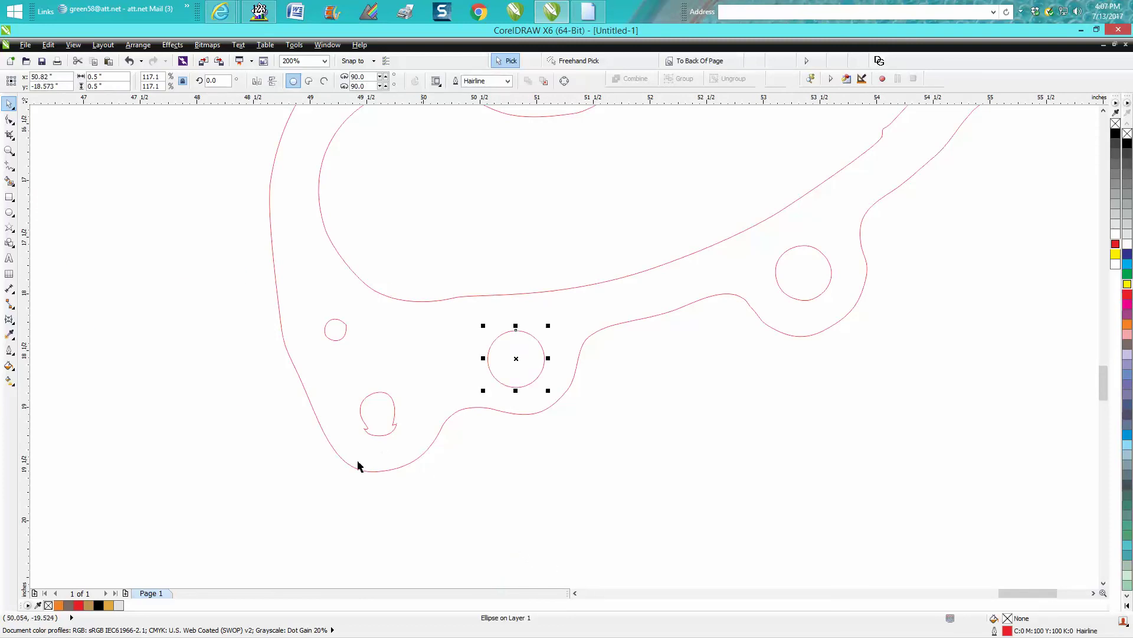
scroll(472, 408, down, 4)
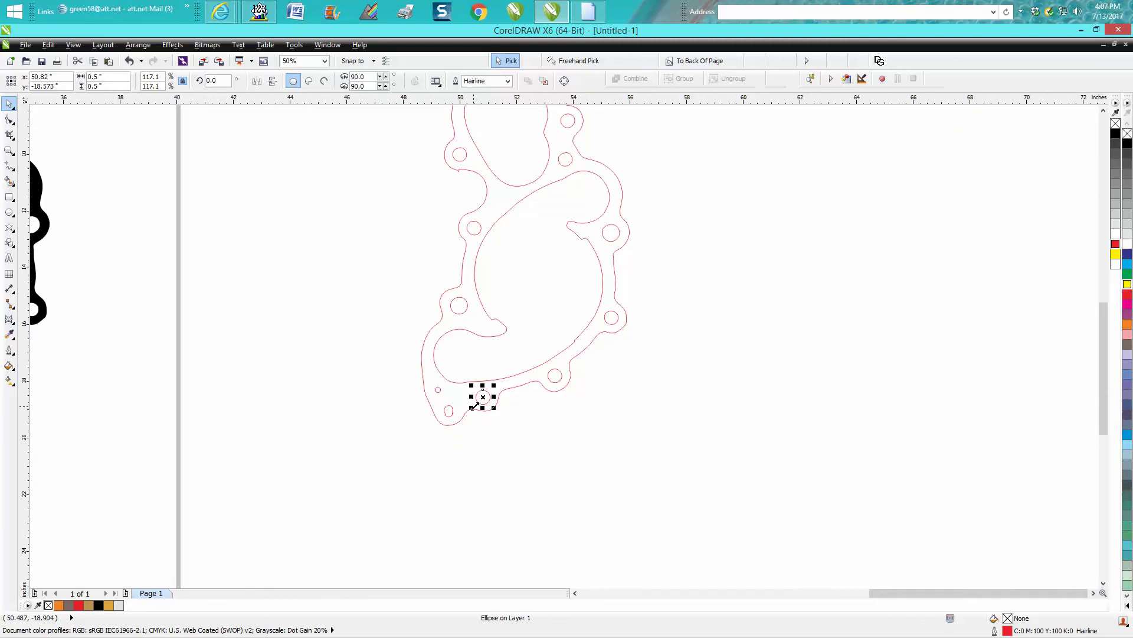
click(9, 151)
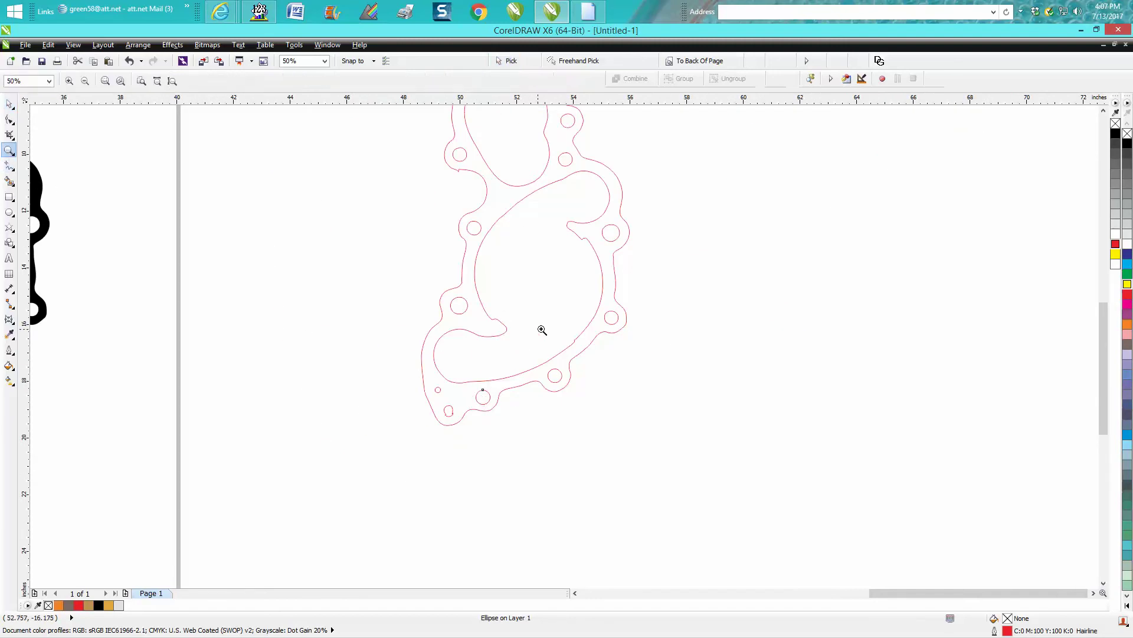
drag(561, 327, 688, 402)
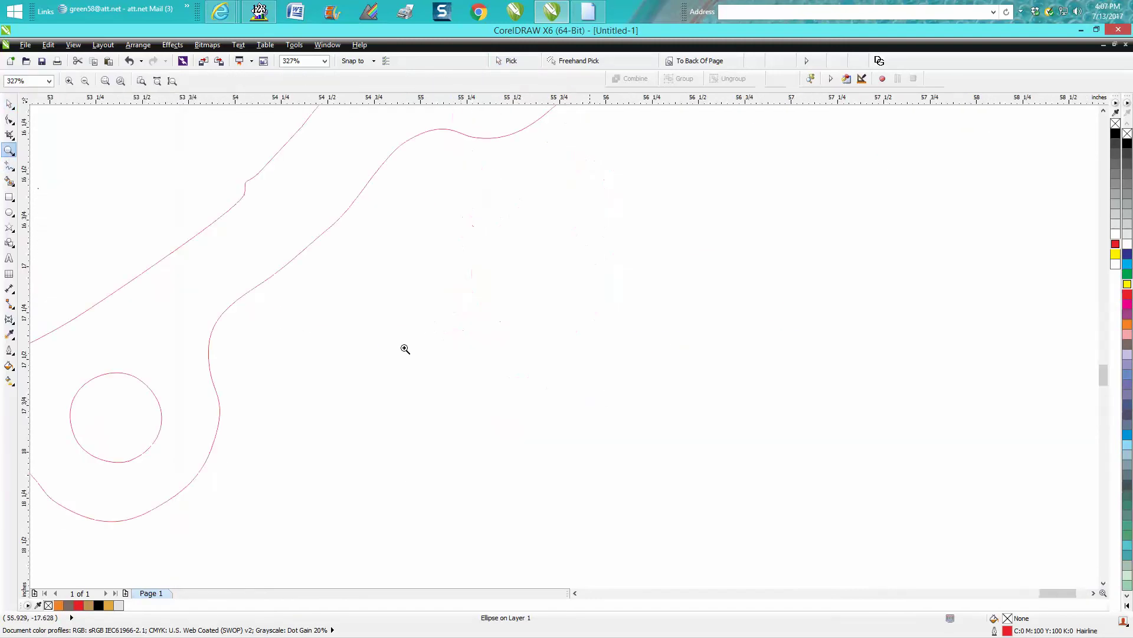
Step: Delete the notch nodes on the large inner opening, trimming it from 34 to 32 nodes
click(9, 120)
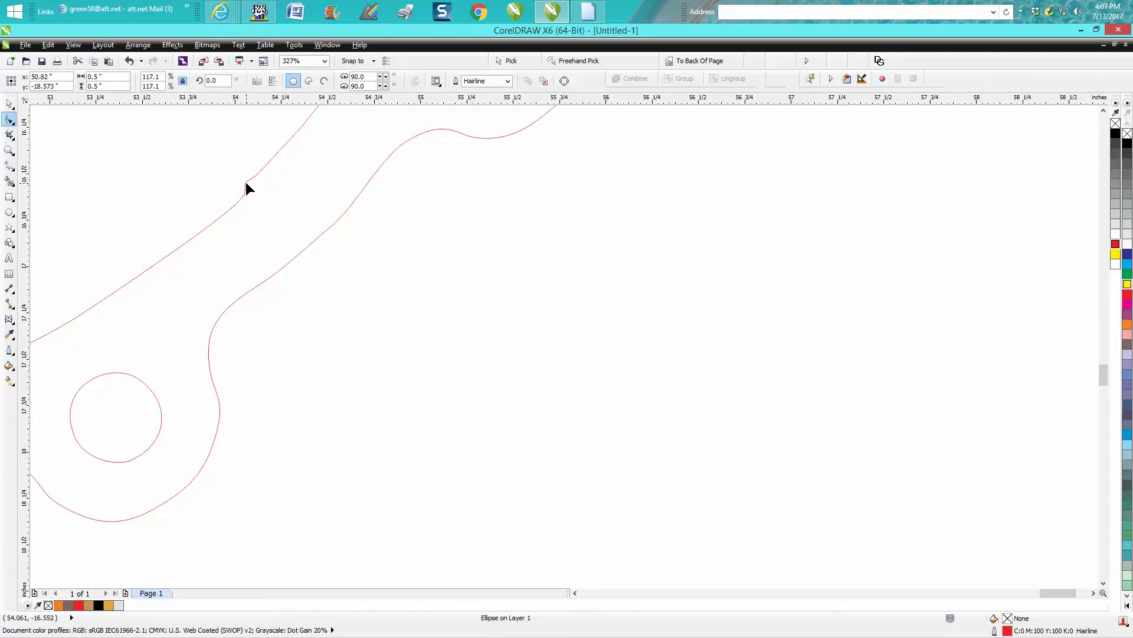
click(10, 121)
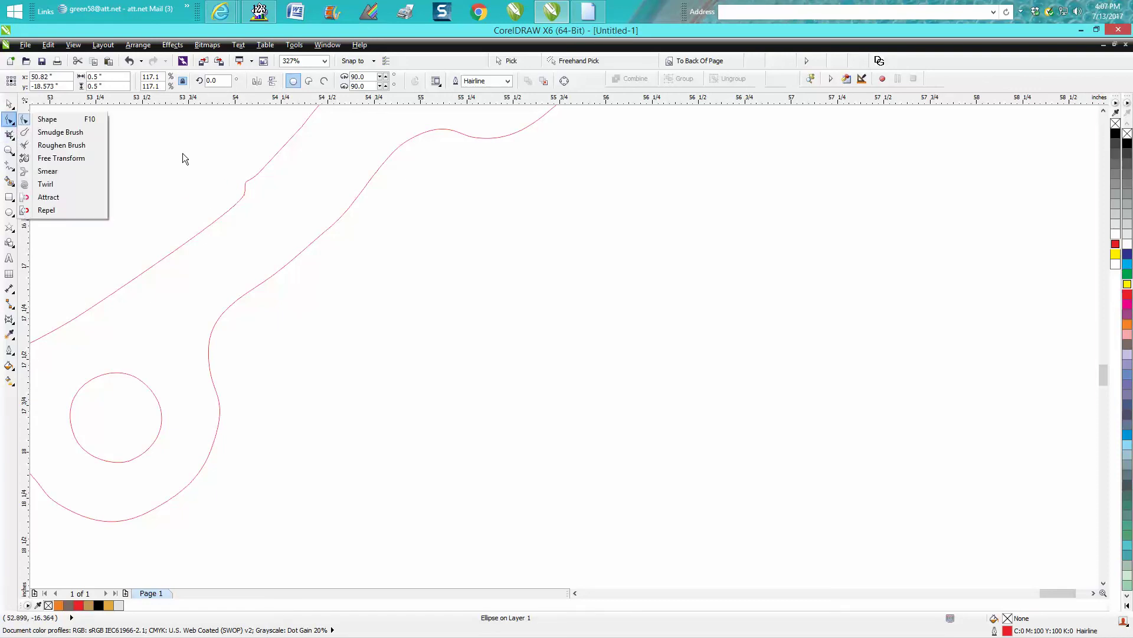
click(247, 181)
click(247, 187)
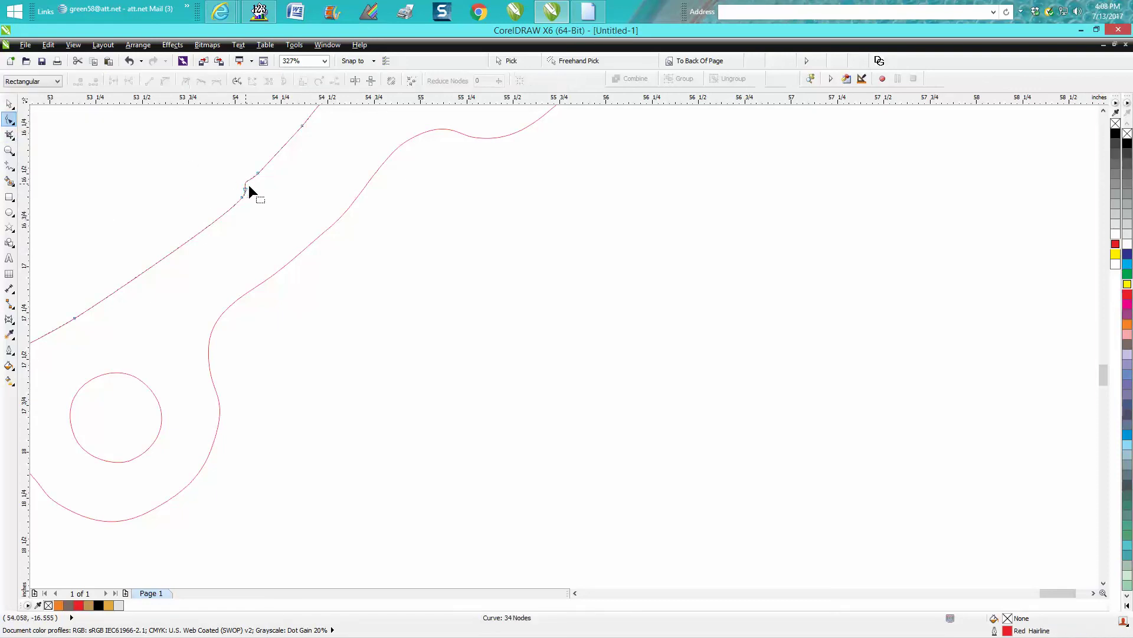
key(Delete)
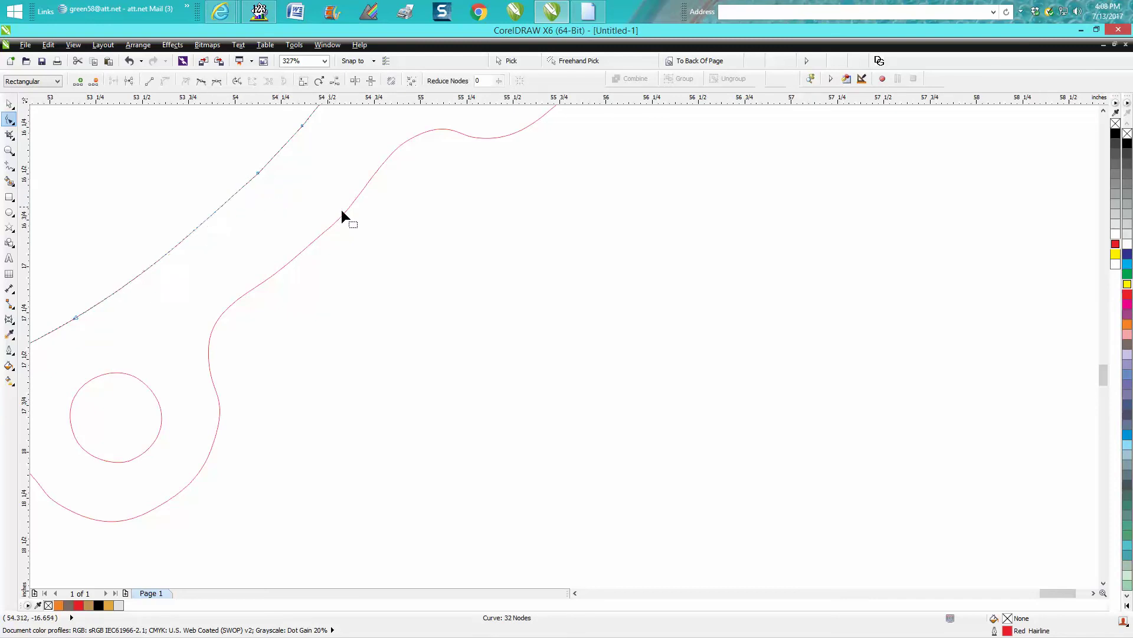
scroll(341, 208, down, 2)
scroll(576, 265, down, 2)
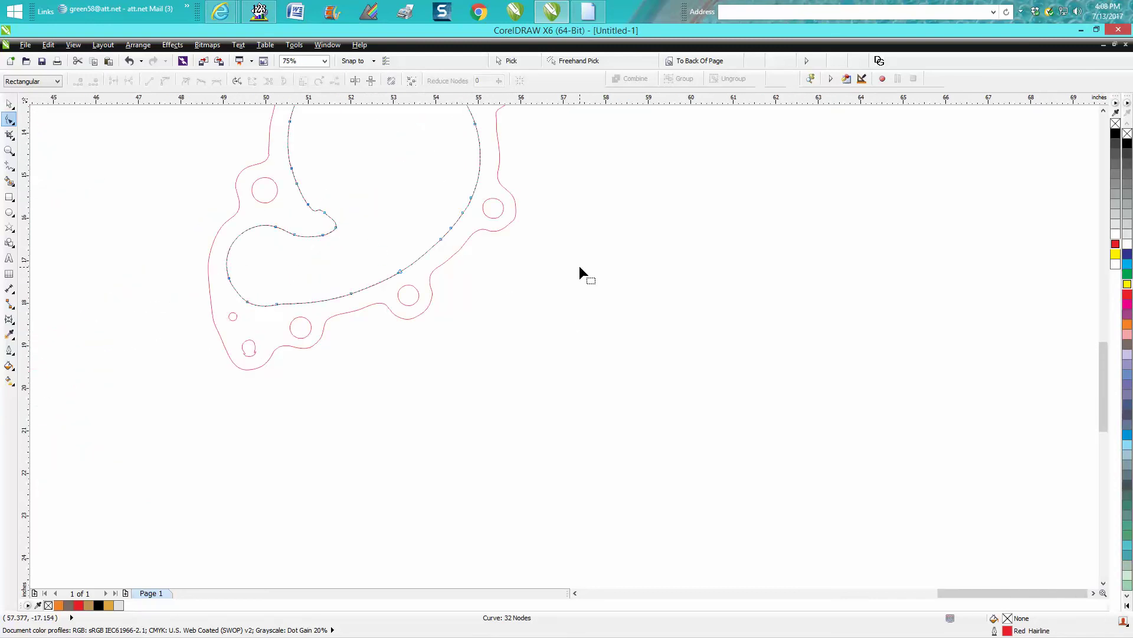
scroll(593, 304, down, 2)
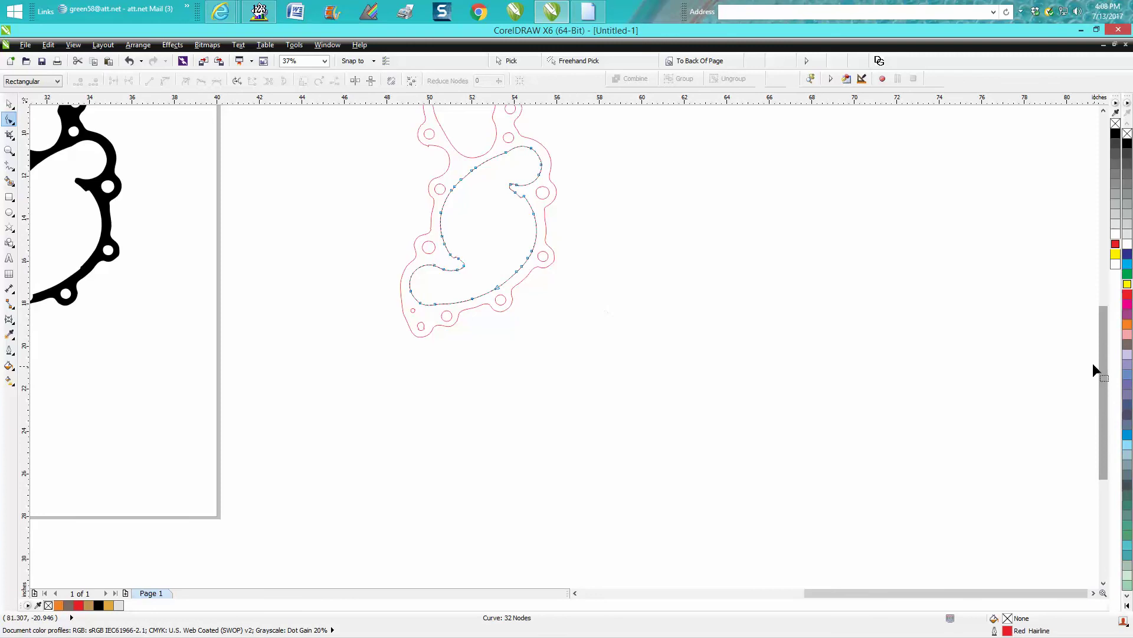
drag(1099, 364, 1082, 289)
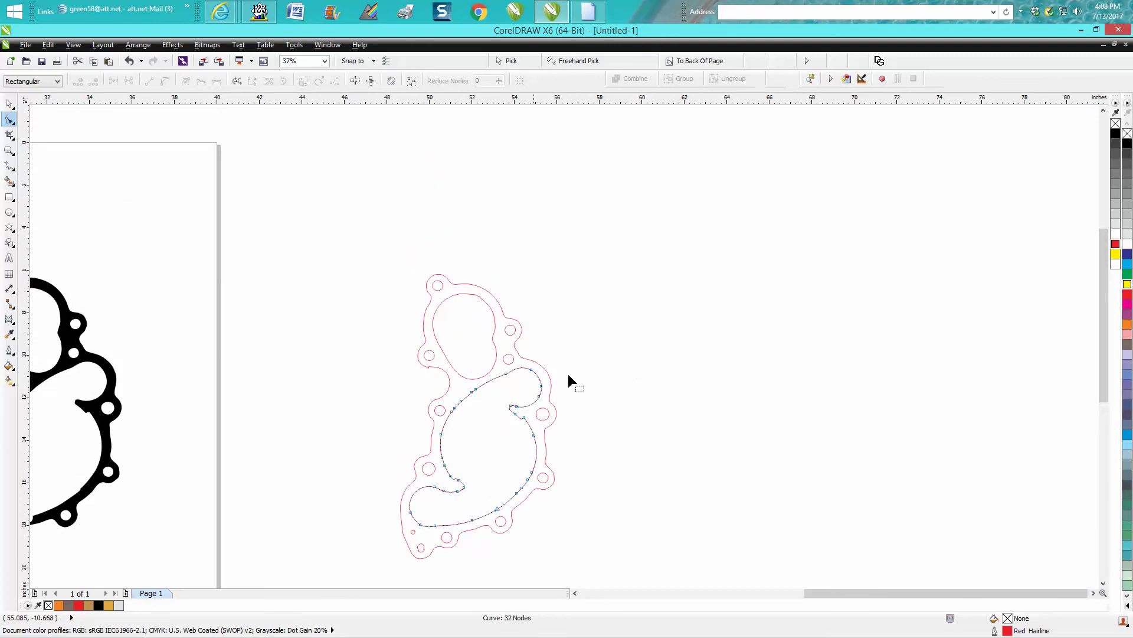
click(9, 104)
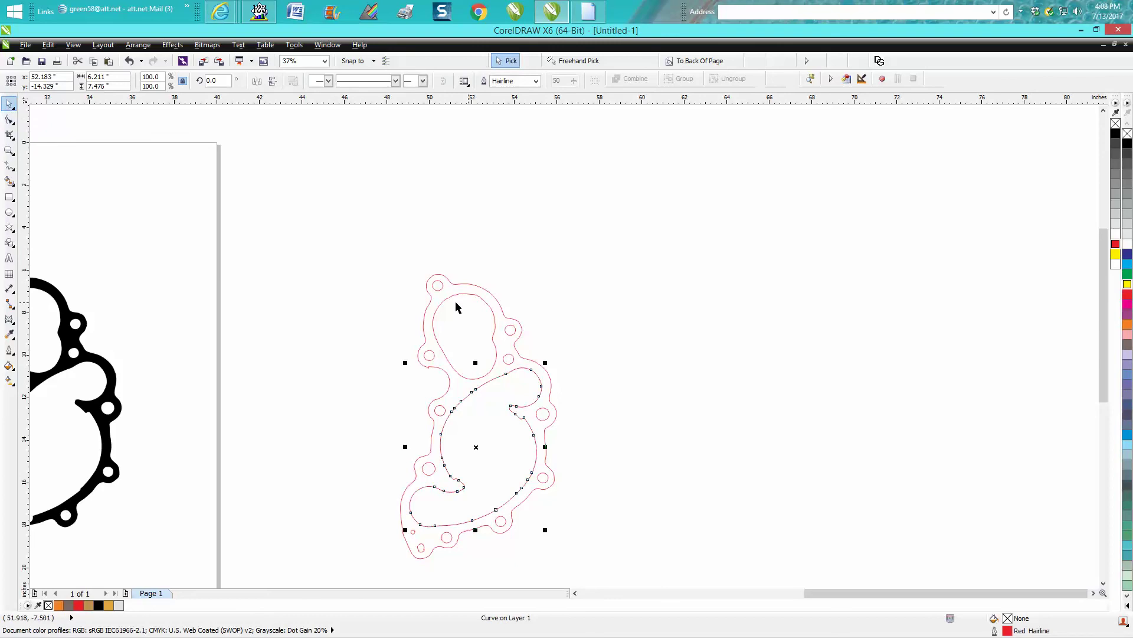
Step: Marquee-select all 15 red outline and hole pieces and group them
scroll(425, 271, down, 2)
drag(377, 256, 598, 455)
click(139, 45)
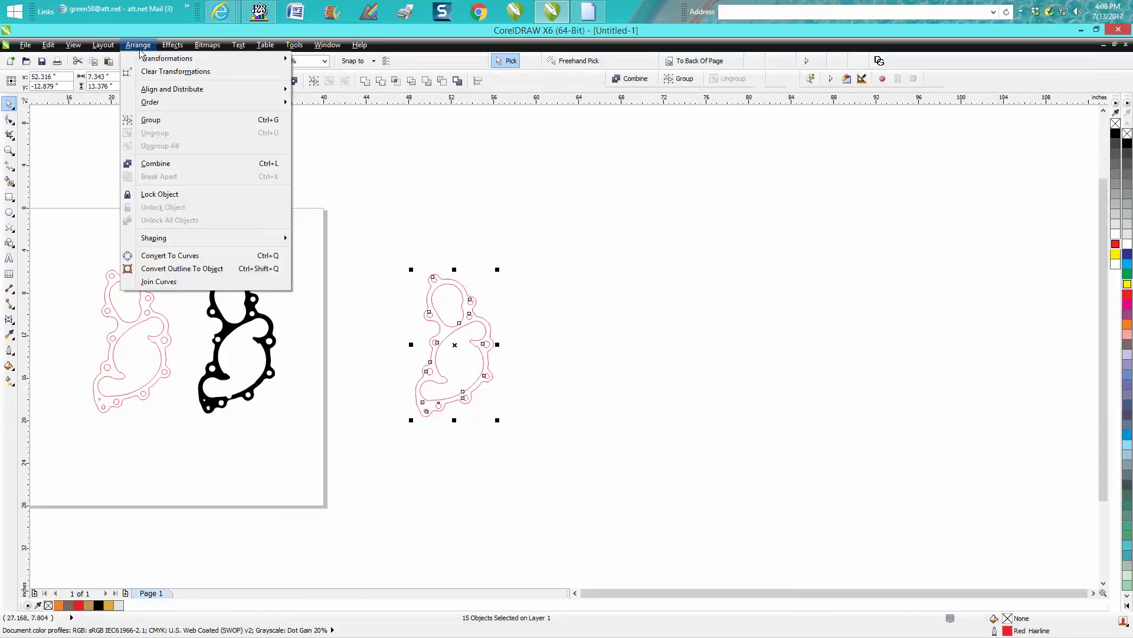
click(157, 120)
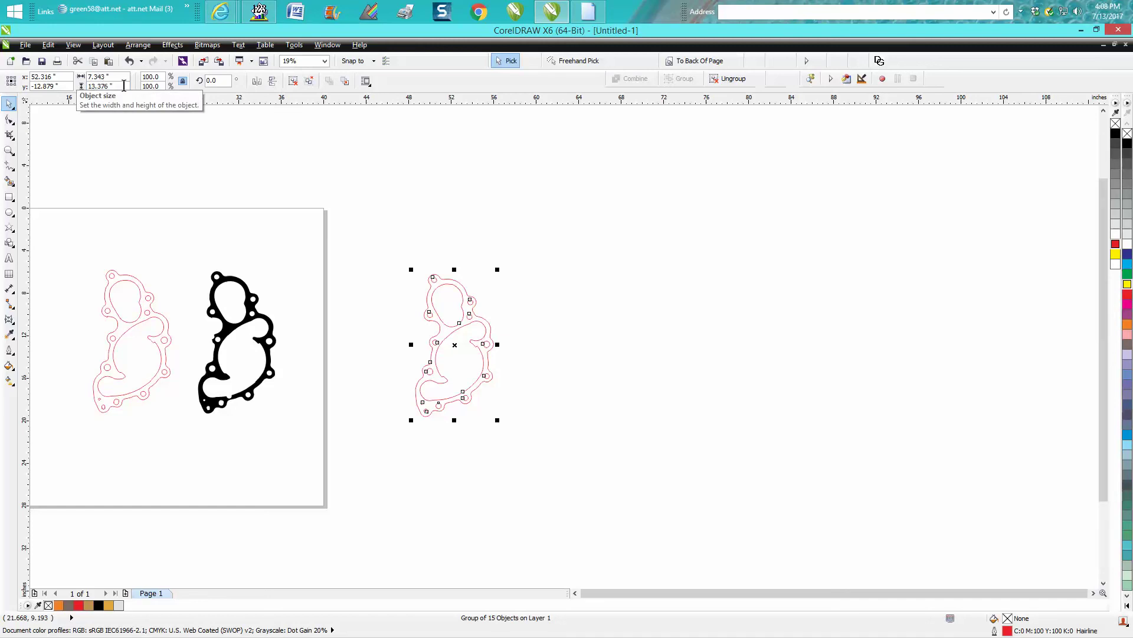
click(9, 151)
drag(403, 263, 589, 464)
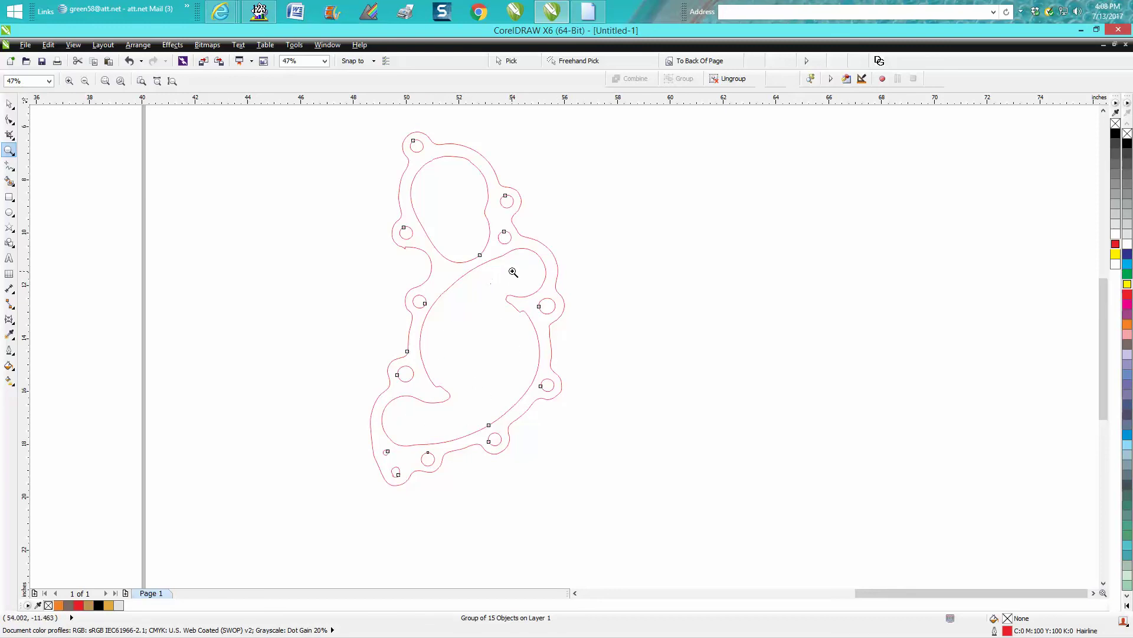
key(space)
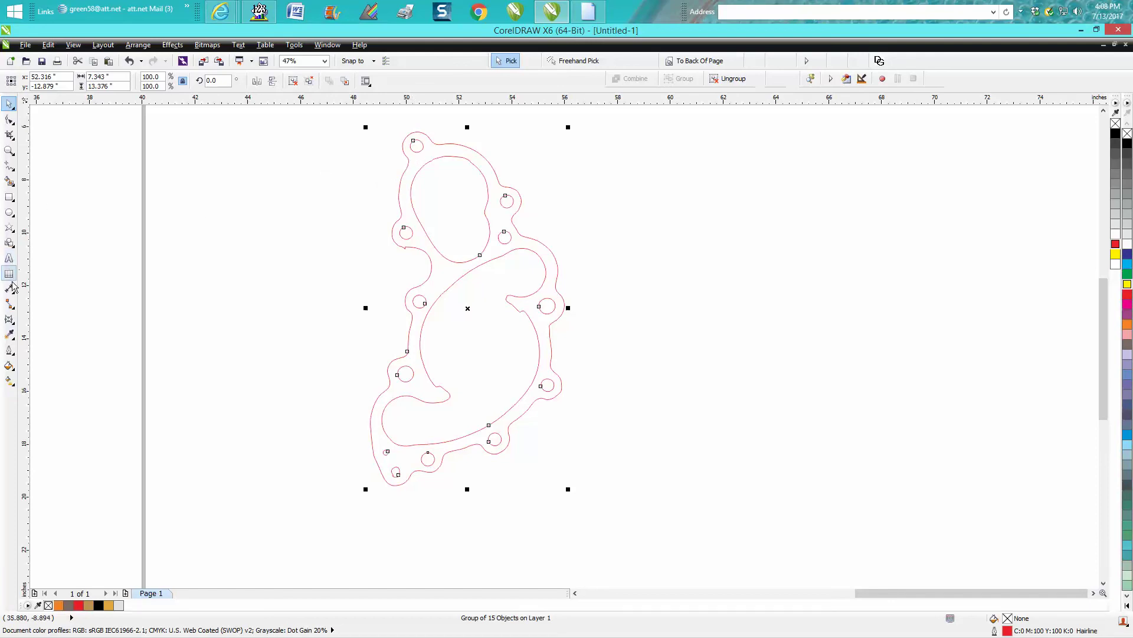
click(16, 301)
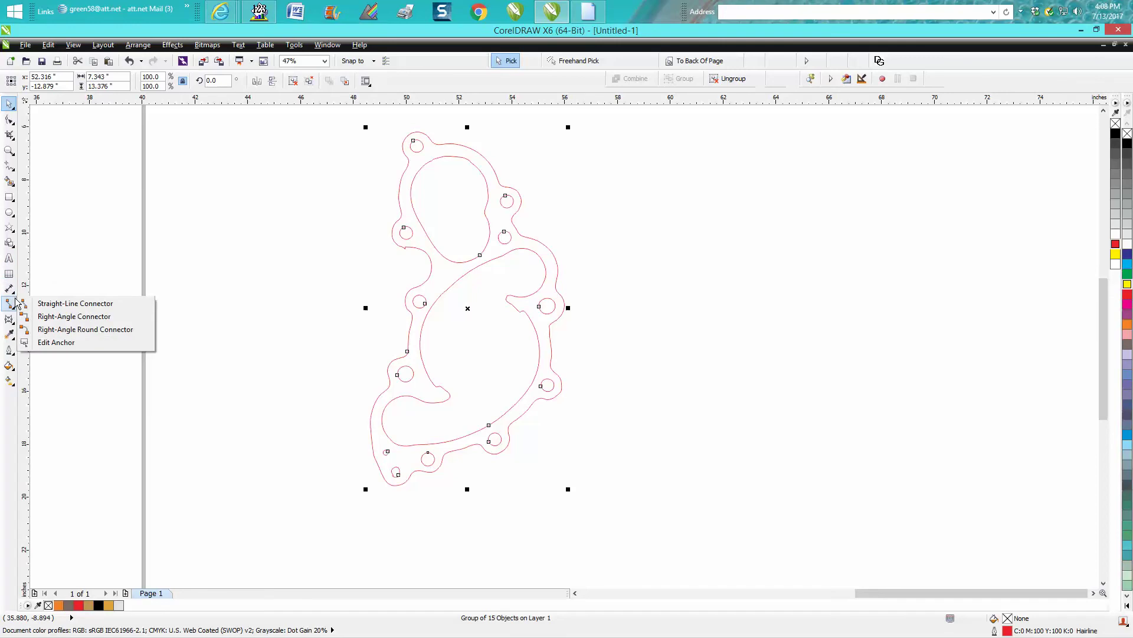
Step: Draw a parallel dimension from the top-left hole to the bottom hole, offset right
click(12, 290)
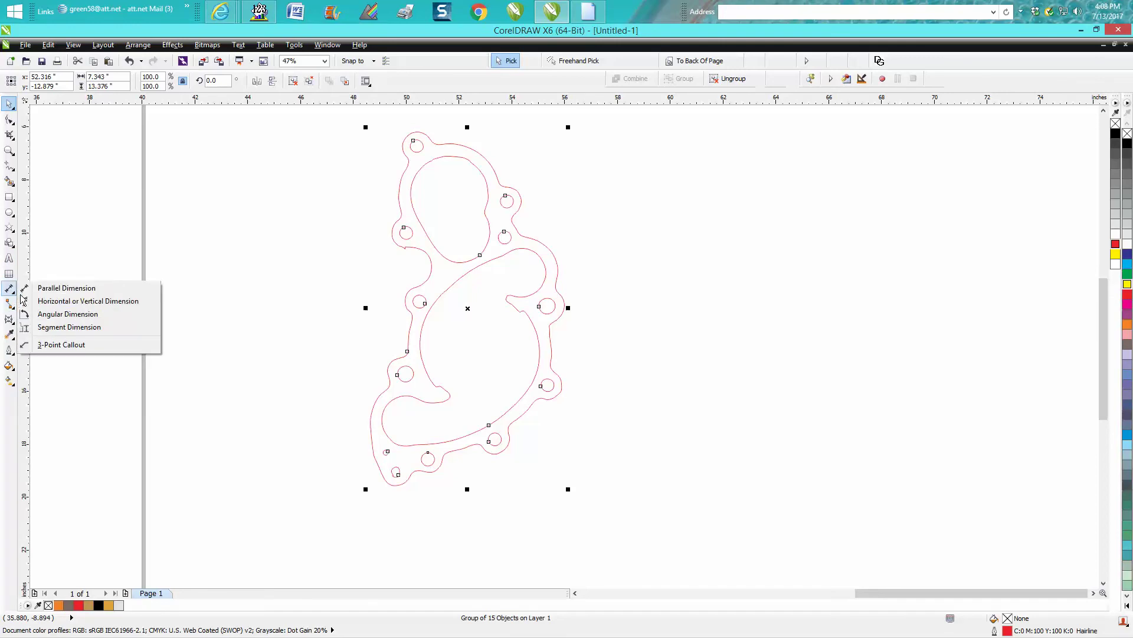
click(59, 286)
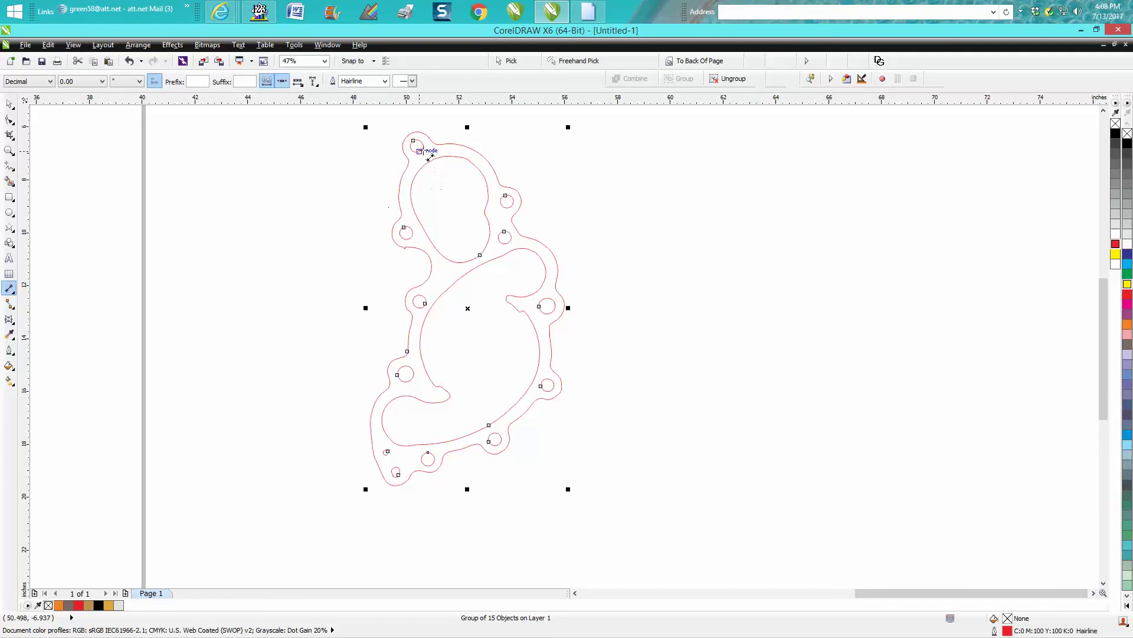
drag(418, 146, 499, 447)
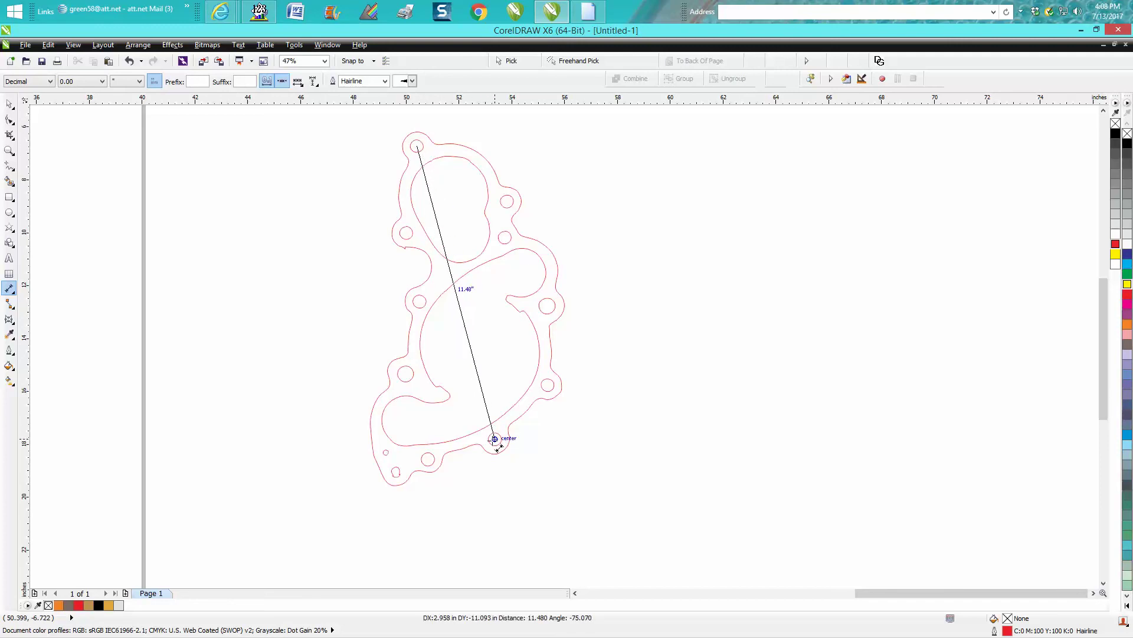
click(629, 442)
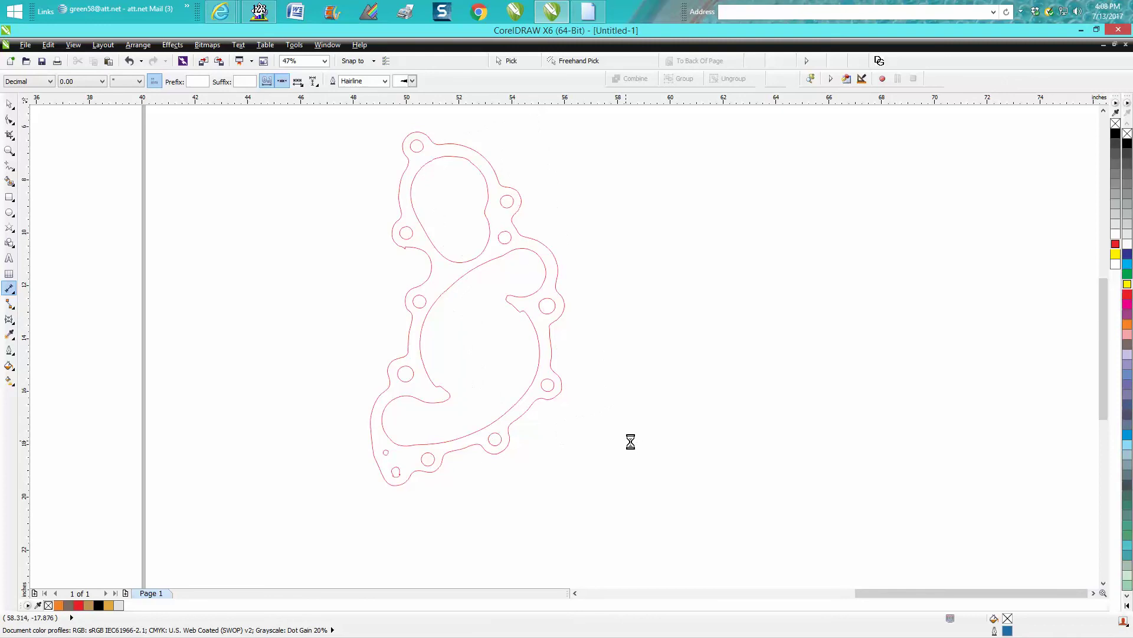
Step: Enlarge the 11.48" dimension label to 100 pt
click(9, 105)
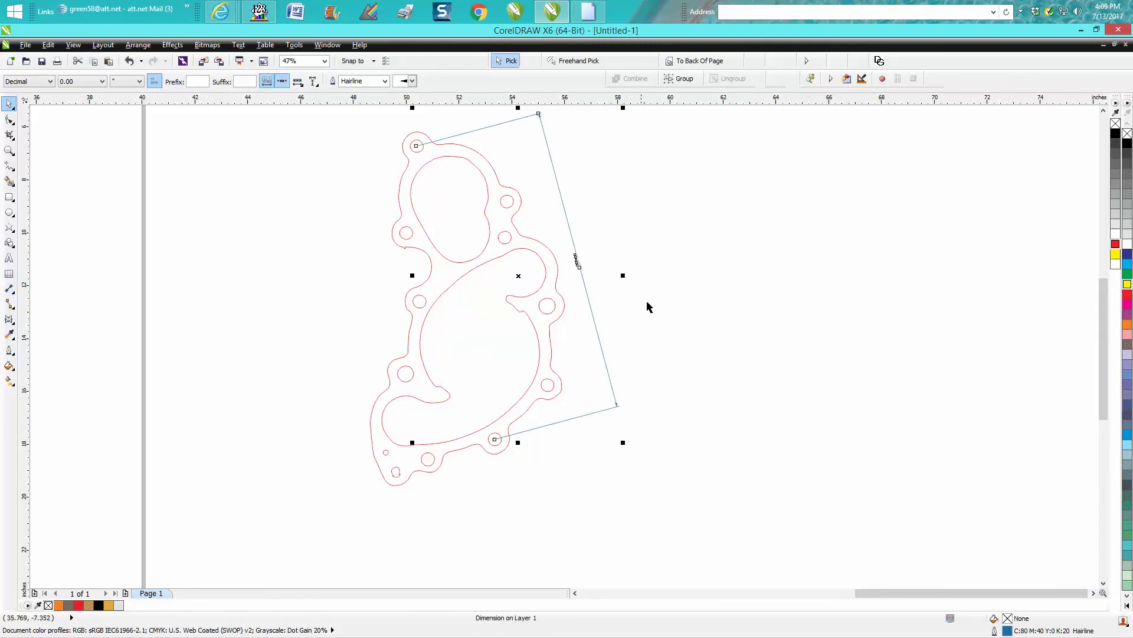
click(646, 268)
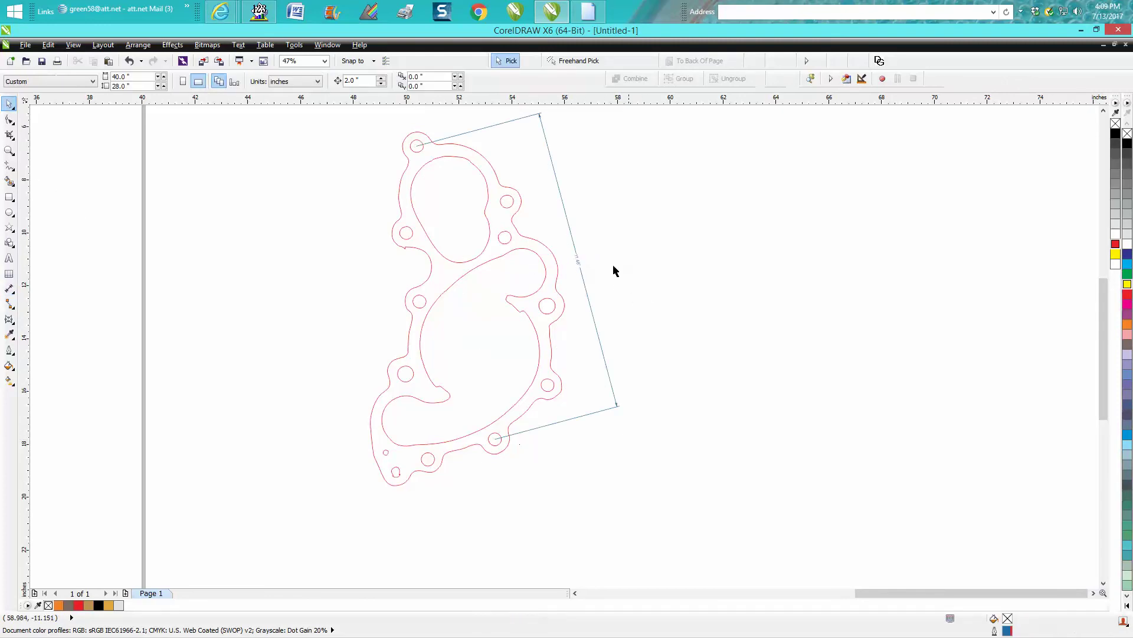
click(581, 261)
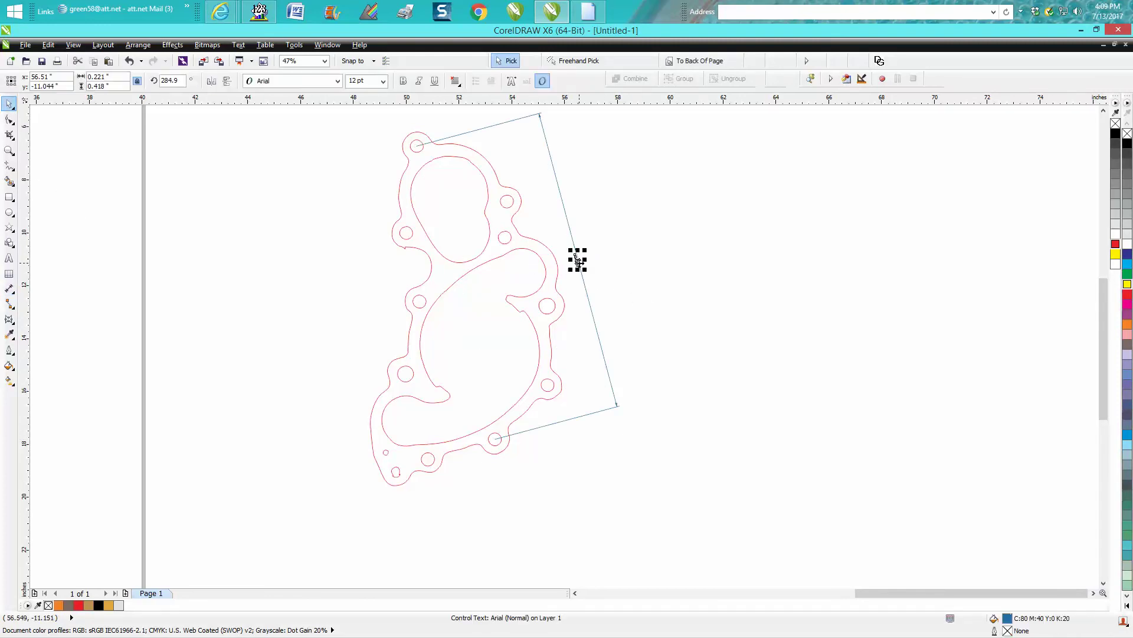
click(383, 81)
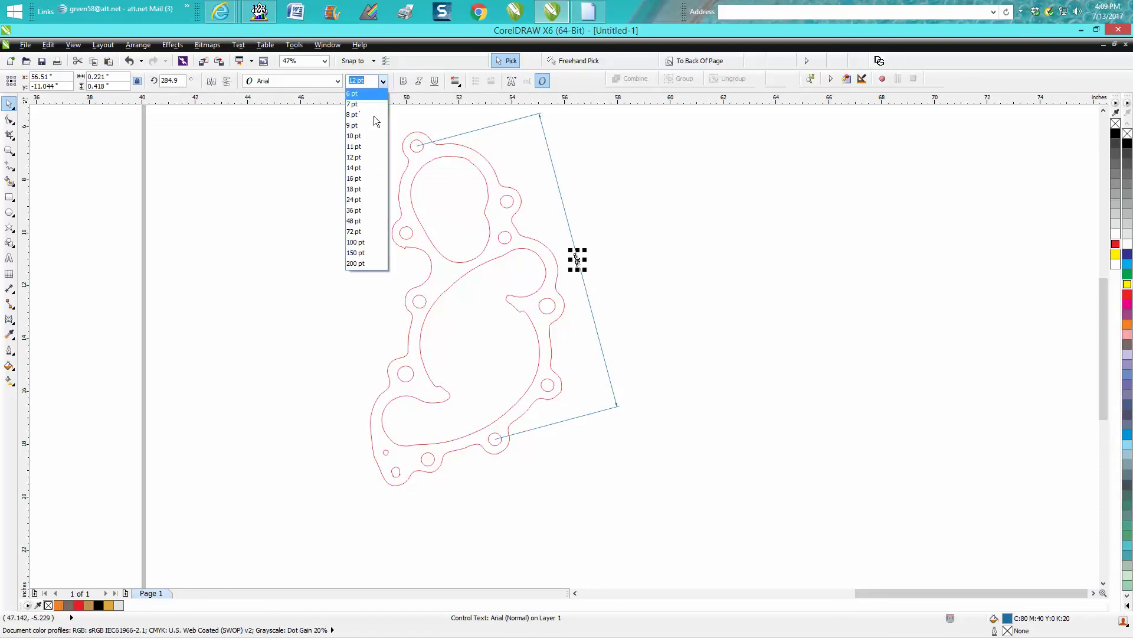
click(354, 243)
click(652, 226)
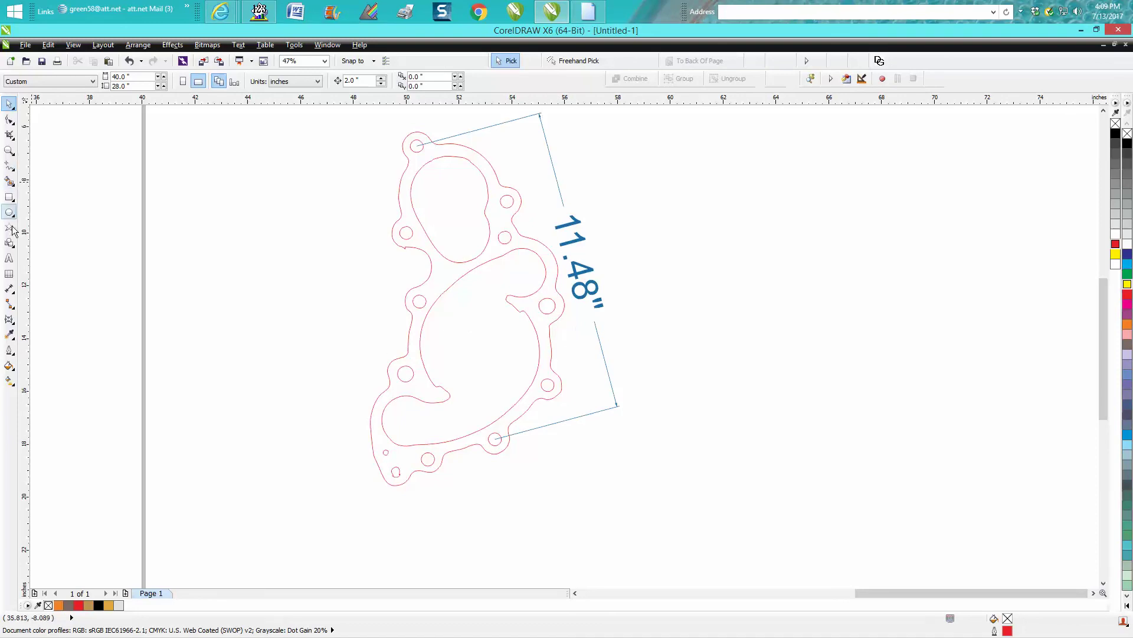
Step: Draw a parallel dimension from the right bolt hole to the left one, measuring 5.94"
click(15, 297)
click(56, 288)
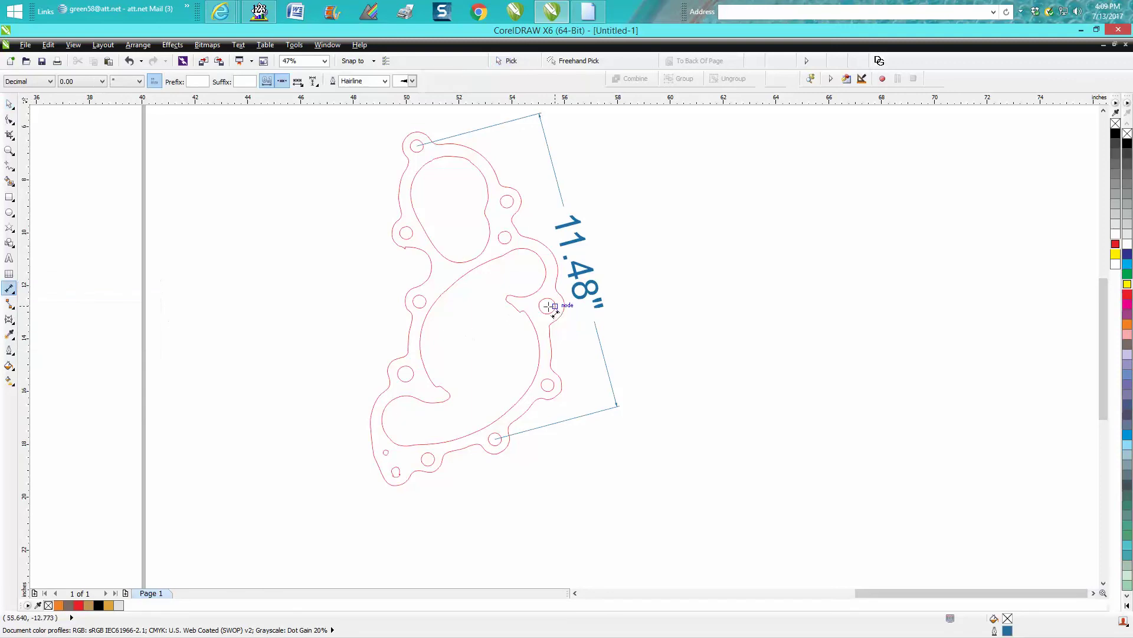
drag(547, 306, 405, 373)
click(380, 337)
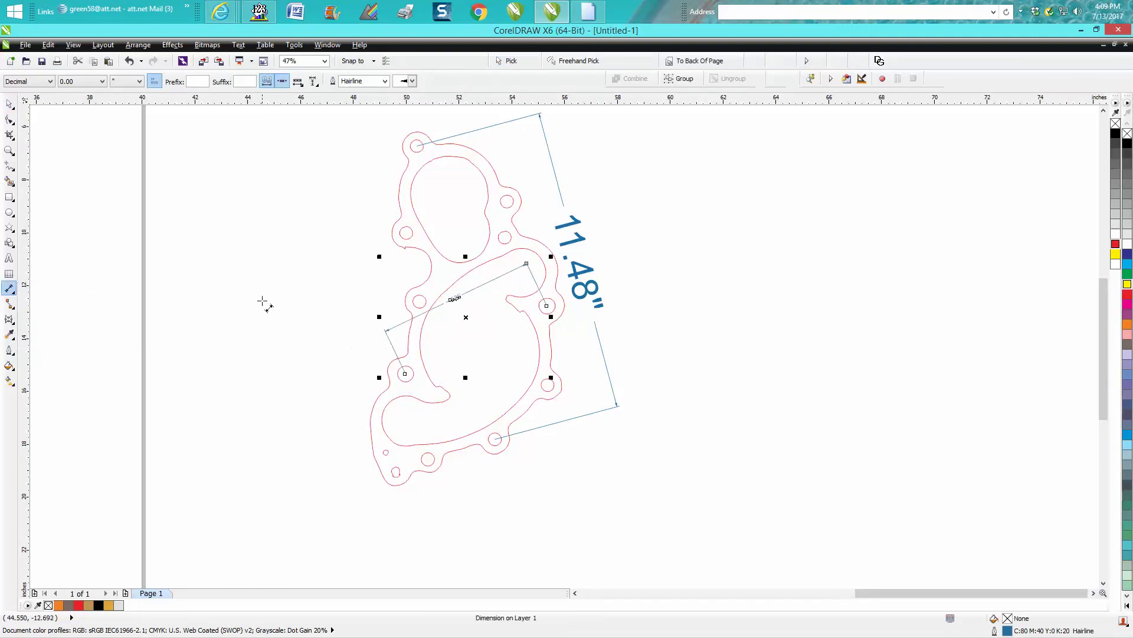
Step: Set the 5.94" dimension label to 100 pt
click(9, 104)
click(408, 290)
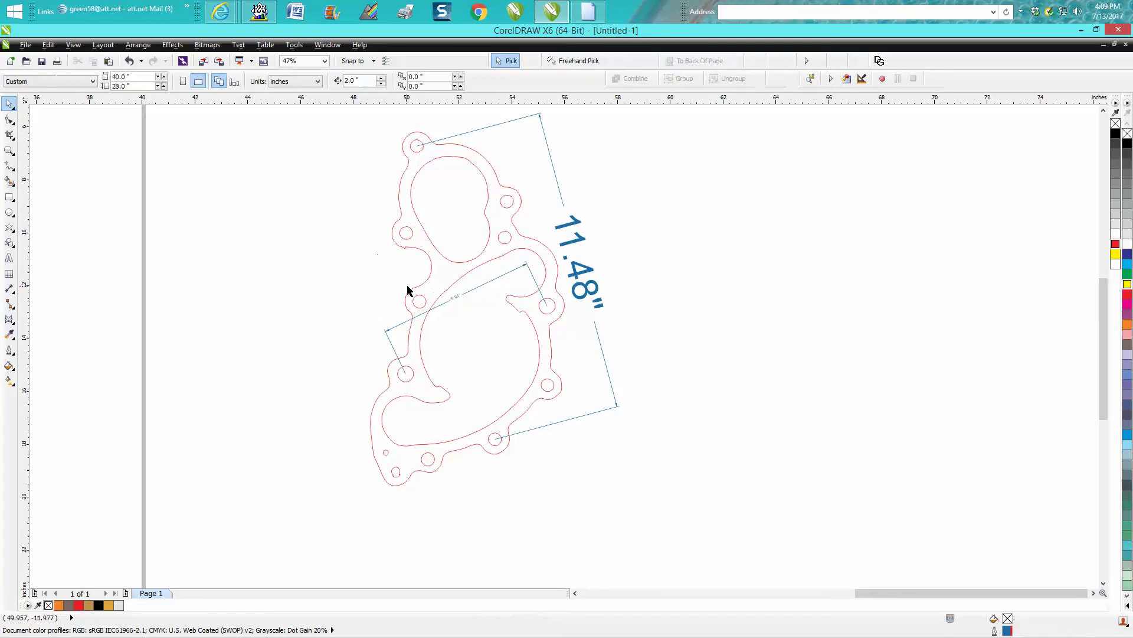
click(456, 302)
click(383, 80)
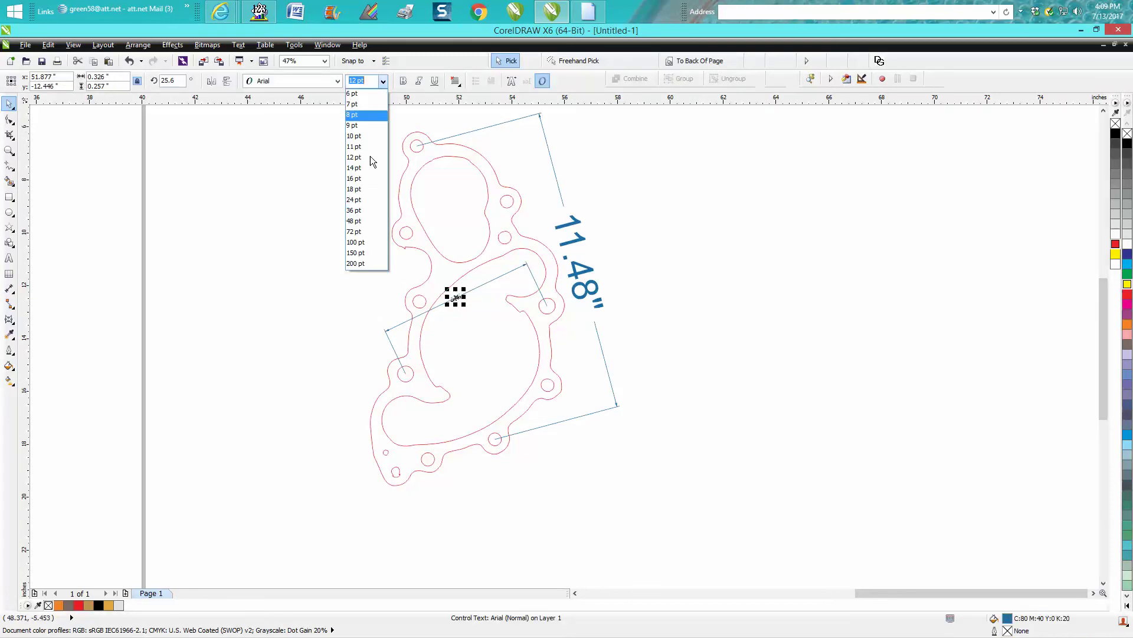
click(346, 284)
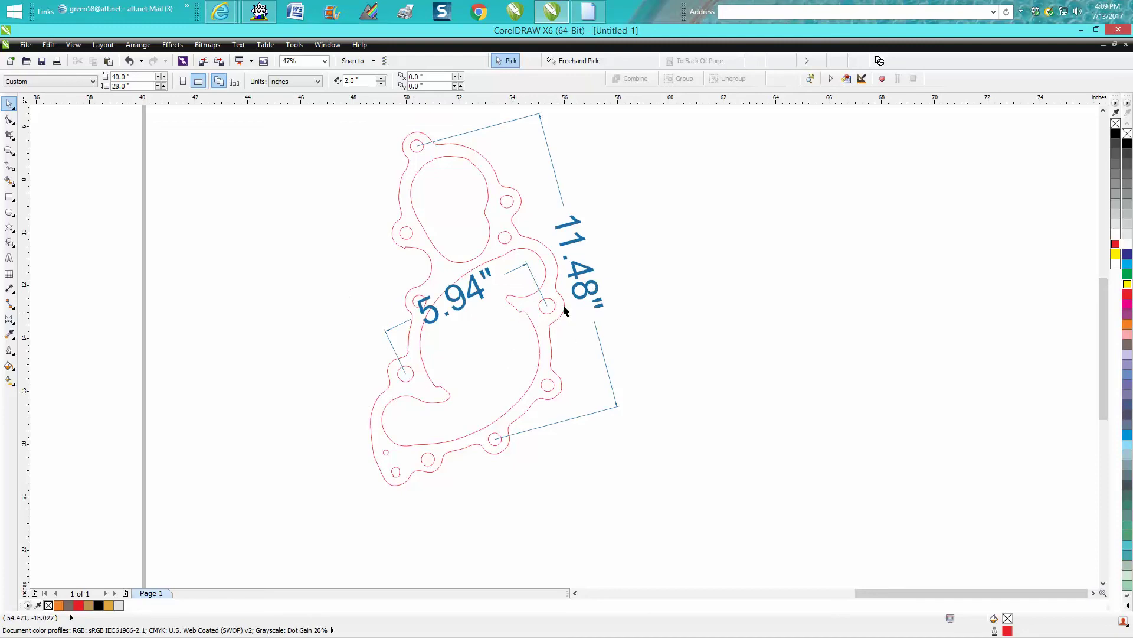
Step: Scale the gasket outline group up to 105.9%
scroll(654, 332, down, 2)
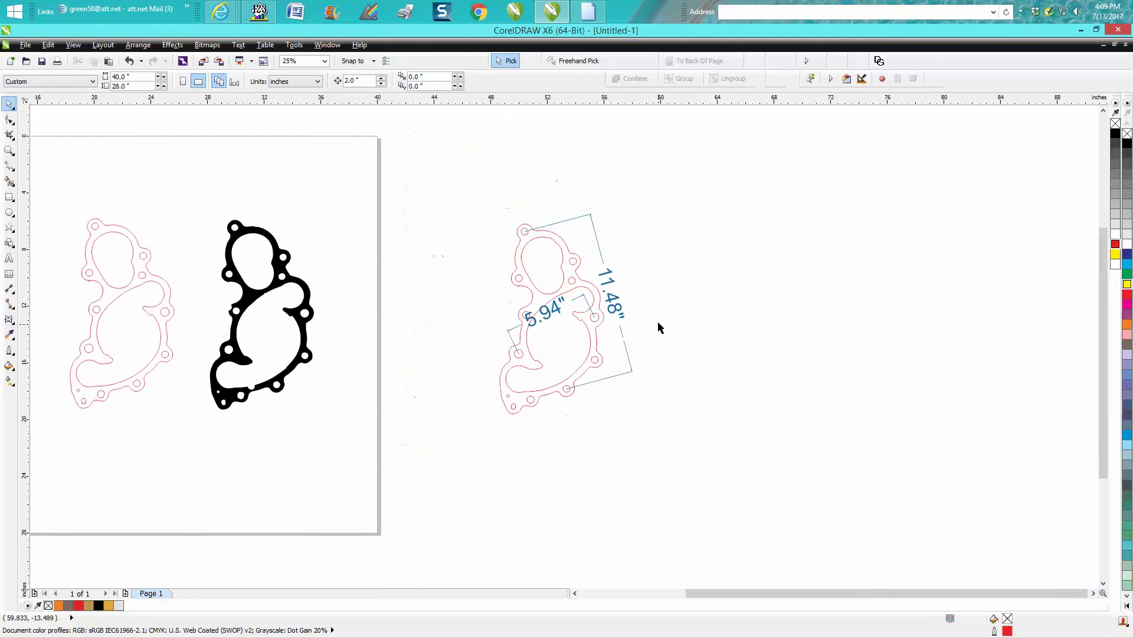
click(529, 229)
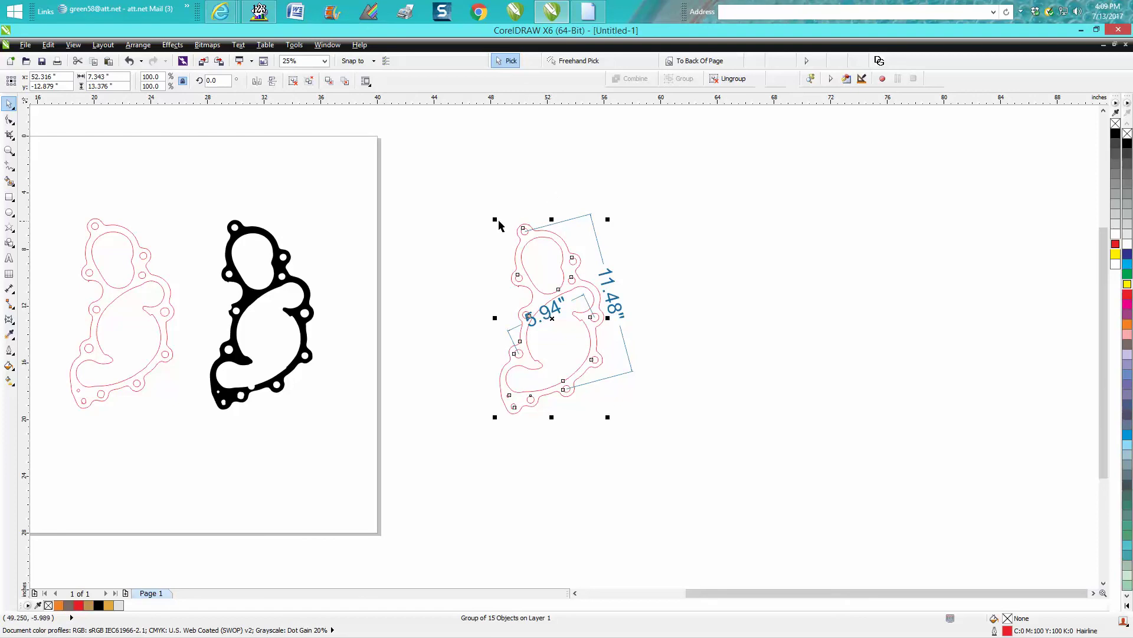
drag(494, 220, 484, 214)
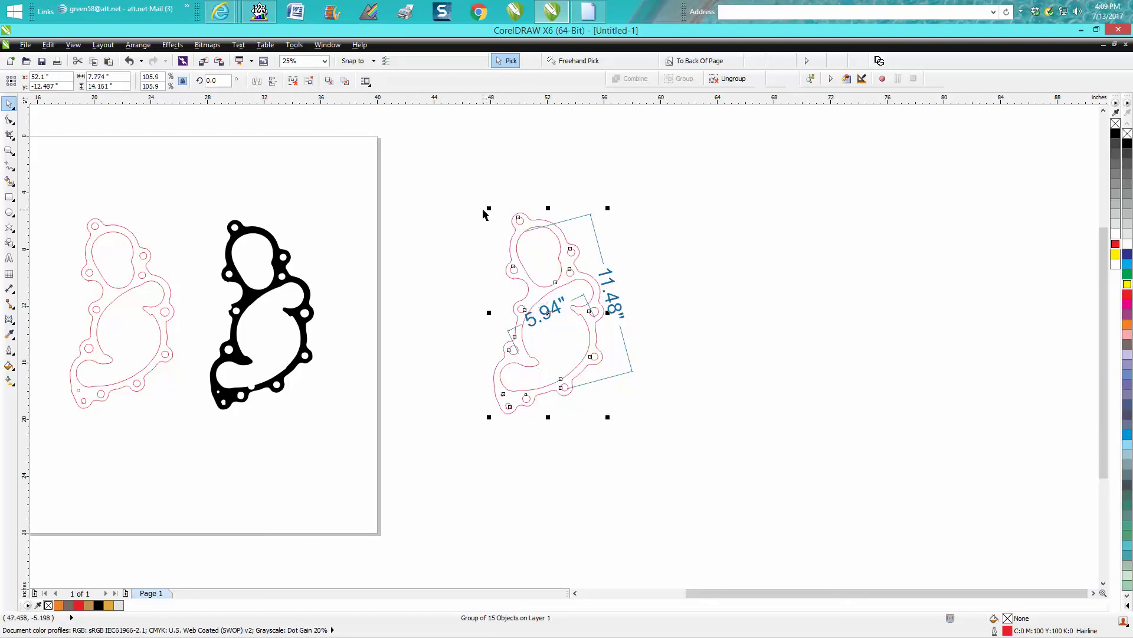
Step: Delete the 11.48" and 5.94" dimensions
click(597, 244)
key(Delete)
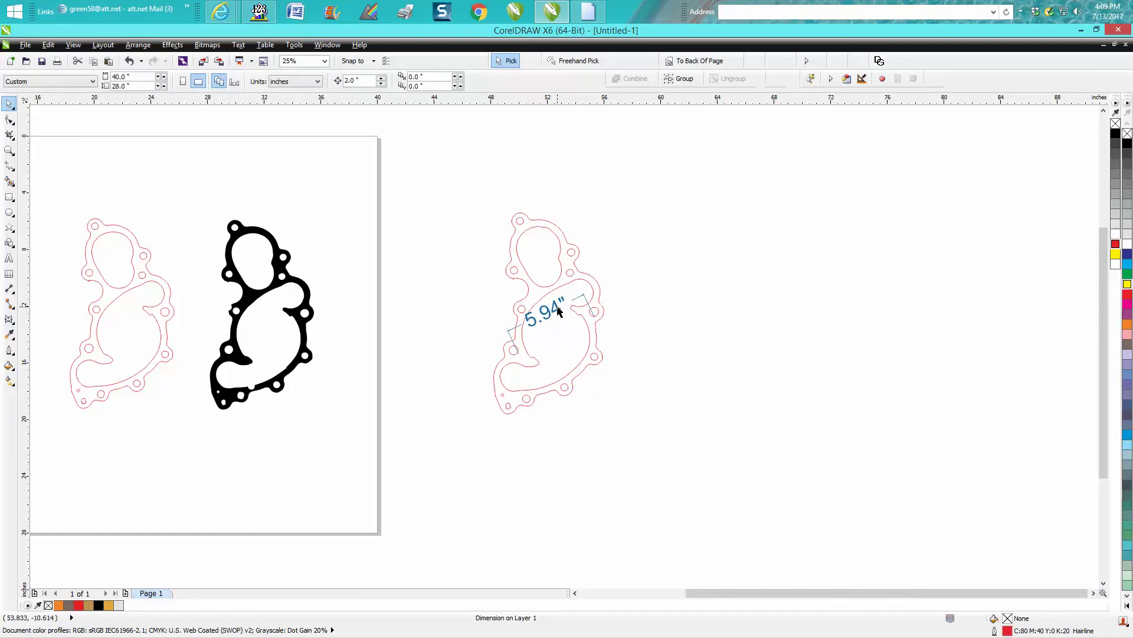
click(559, 311)
key(Delete)
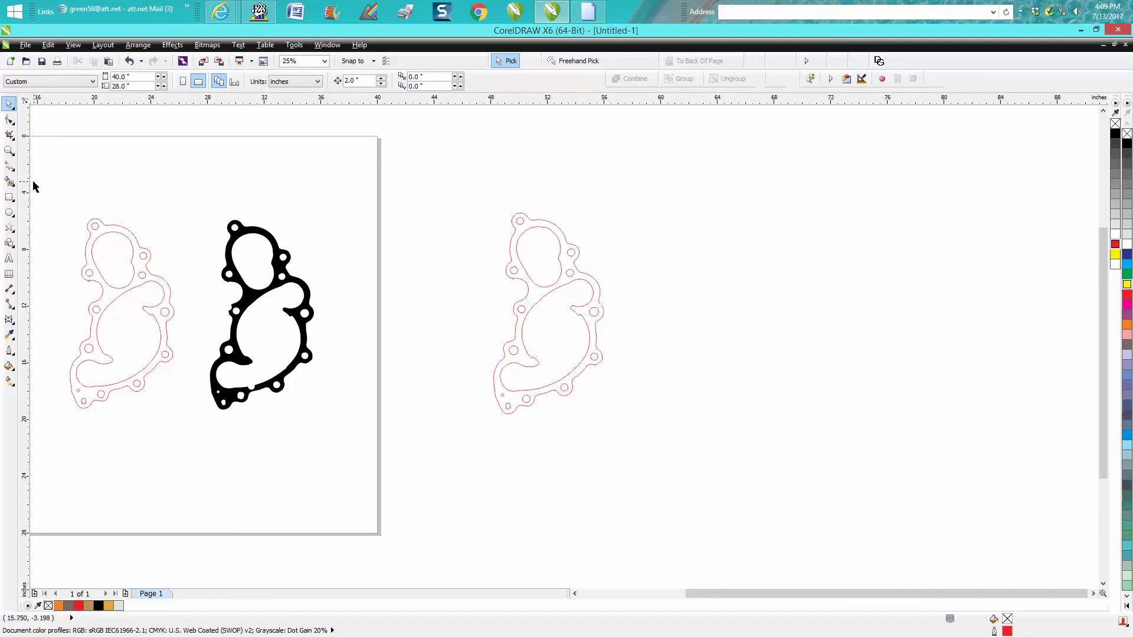
click(9, 289)
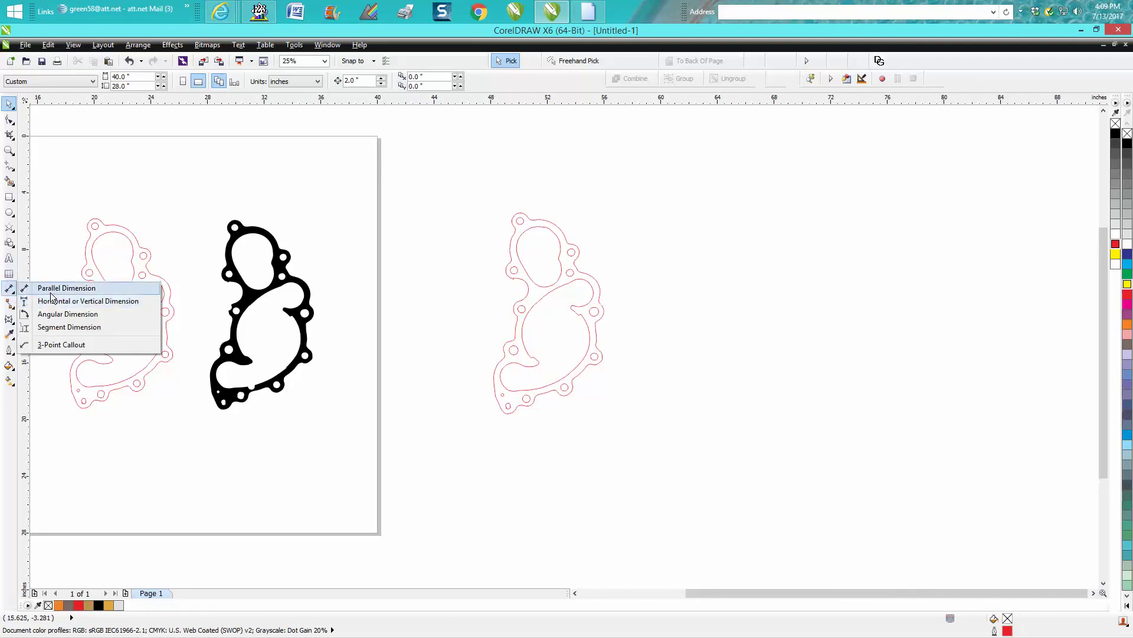
click(51, 292)
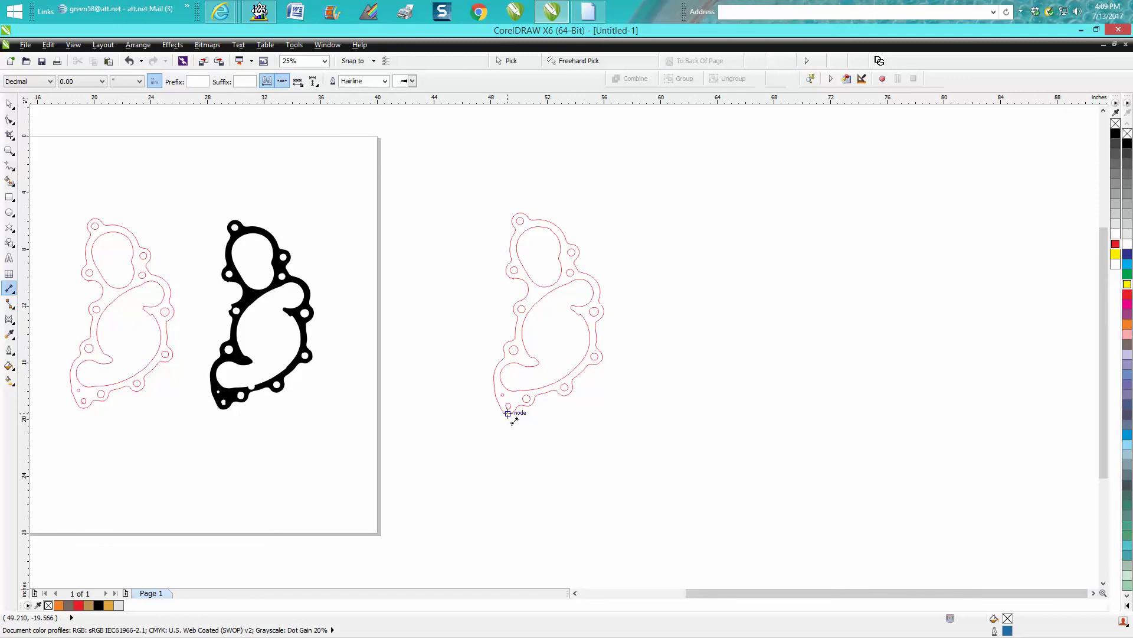
drag(507, 413, 521, 214)
click(499, 216)
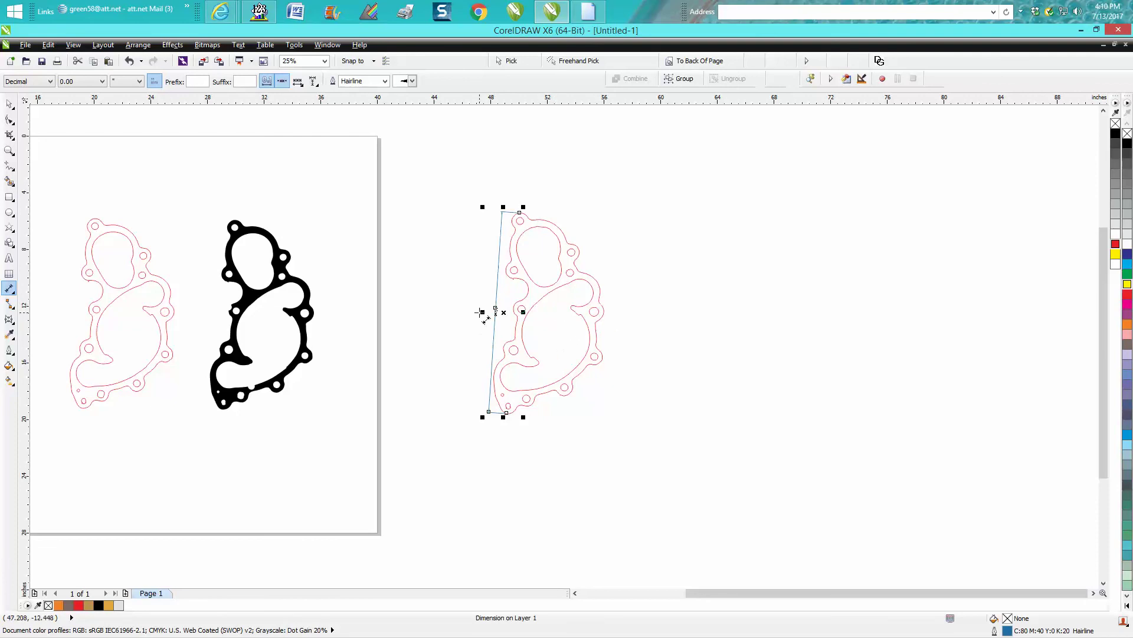
key(Delete)
click(7, 107)
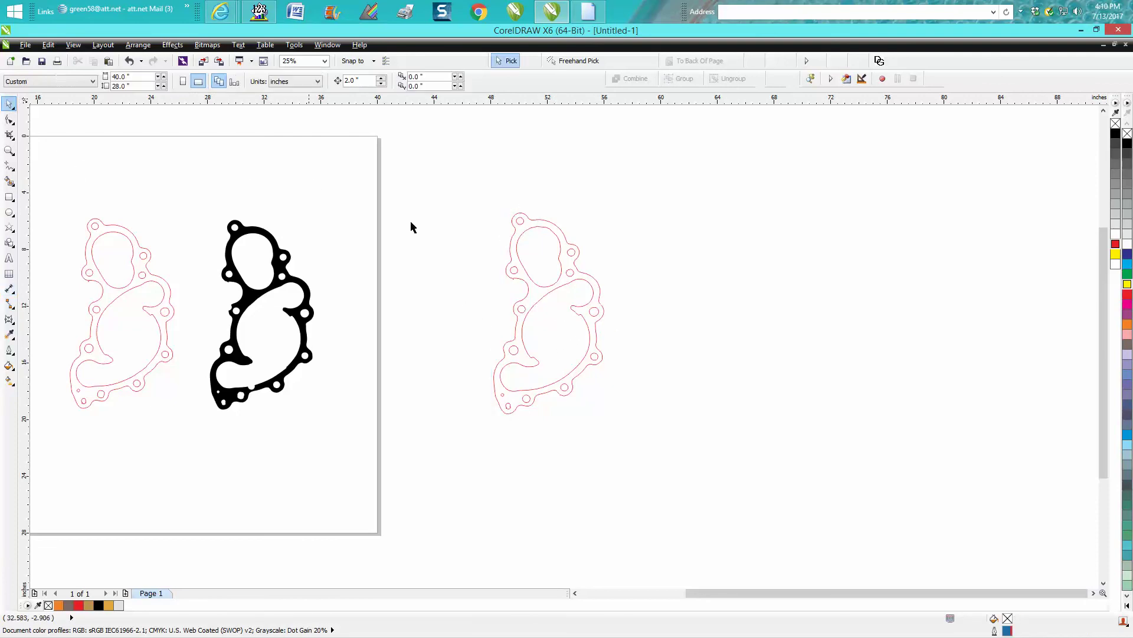
scroll(560, 295, down, 4)
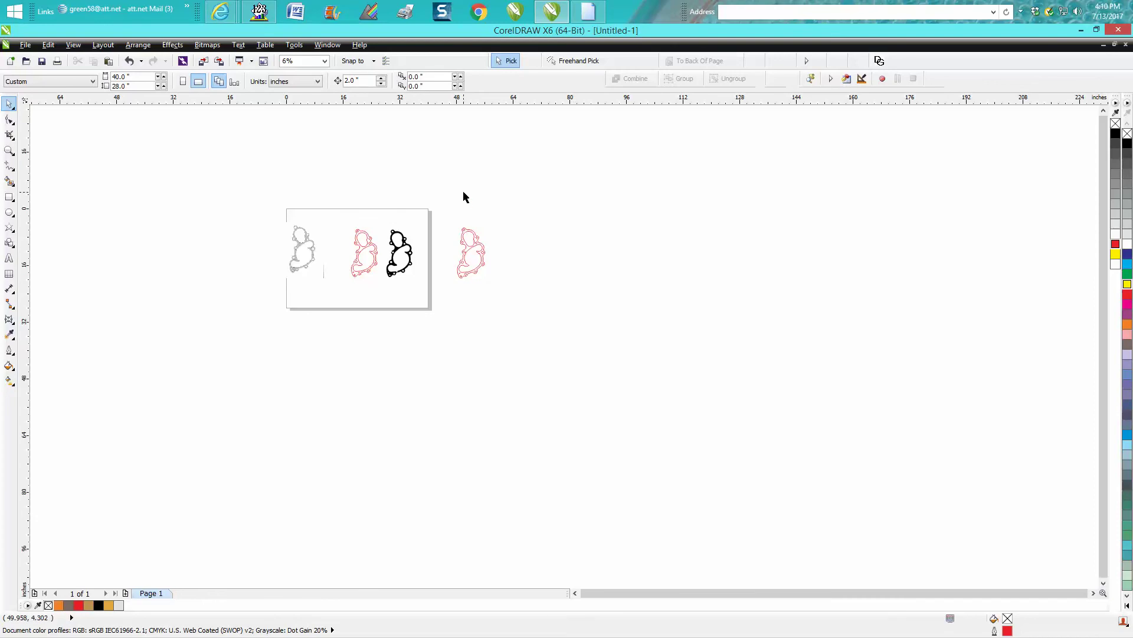